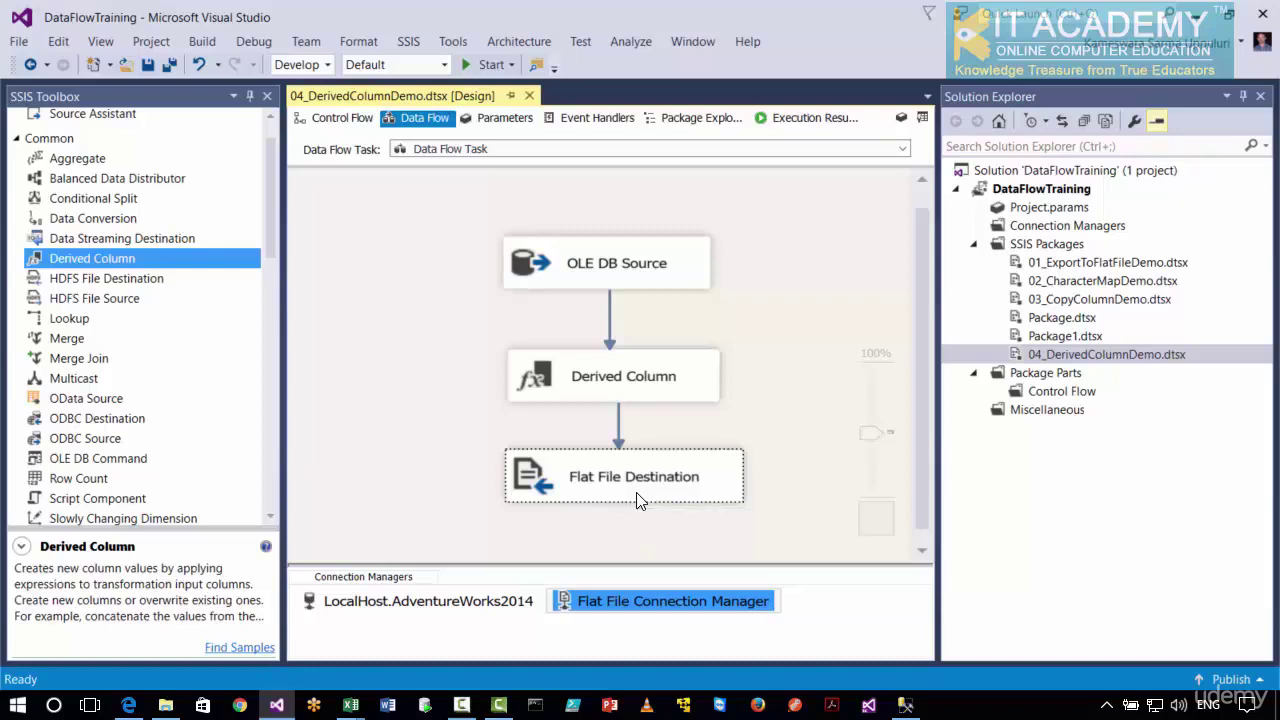
- Close the 04_DerivedColumnDemo.dtsx package and add a new SSIS package to the DataFlowTraining project
click(529, 95)
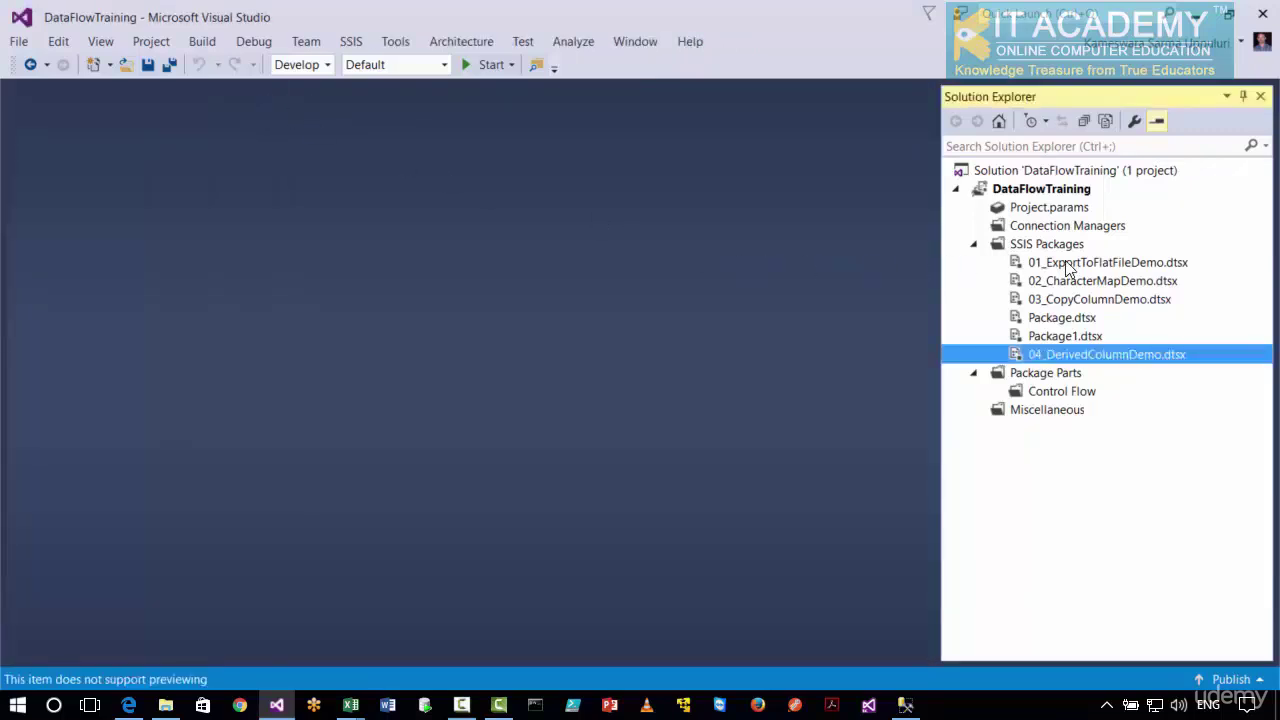
right_click(1036, 244)
click(866, 252)
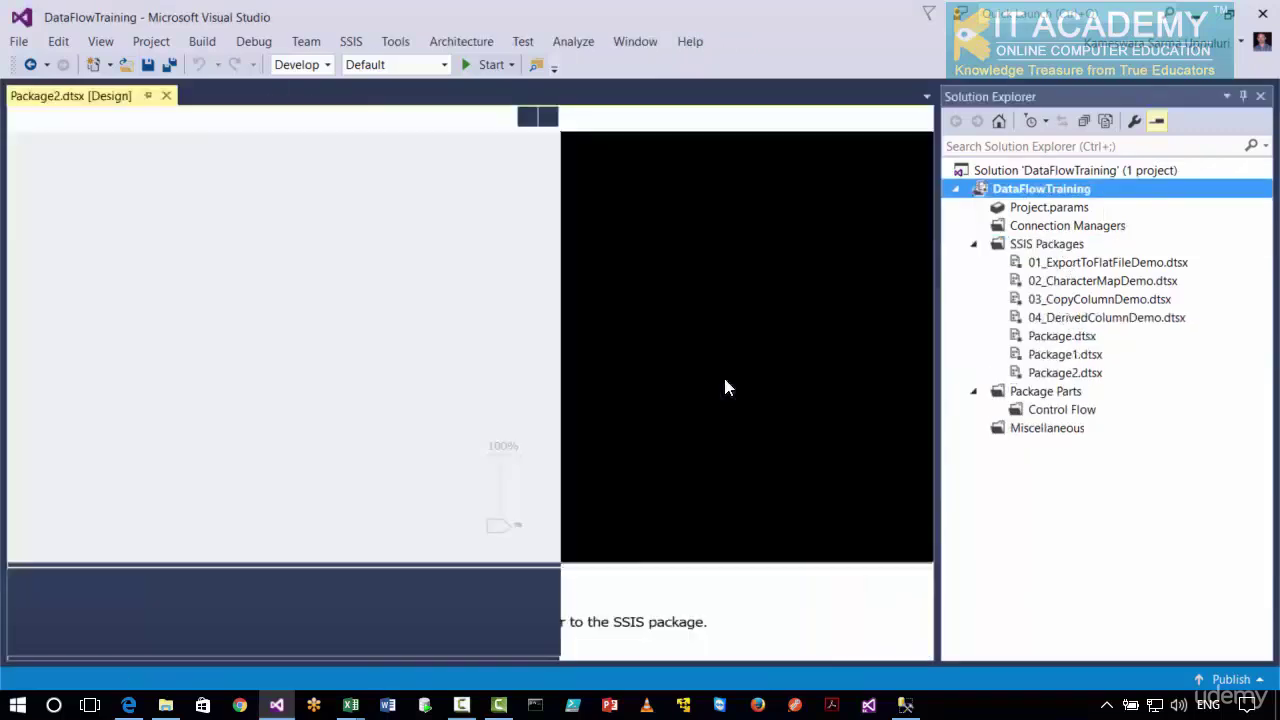
- Rename the newly added package as 05_PercentageSamplingDemo.dtsx
right_click(1058, 373)
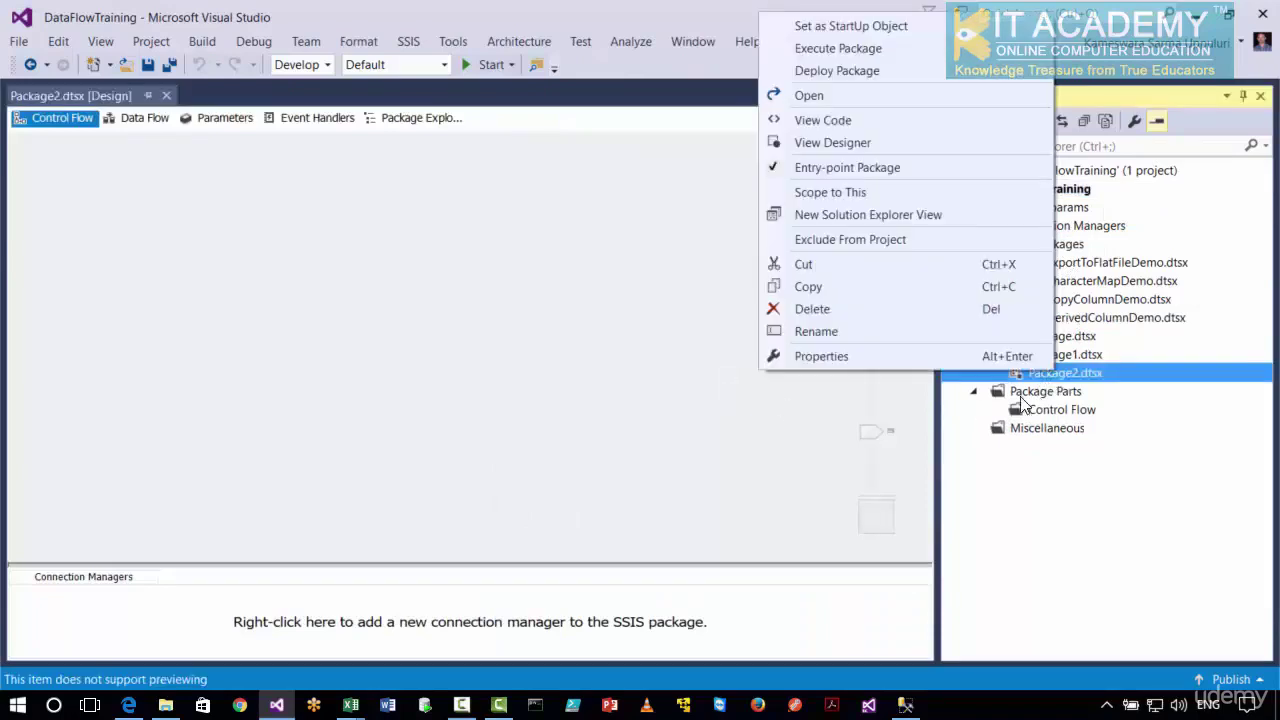
click(857, 335)
text(05_Perce)
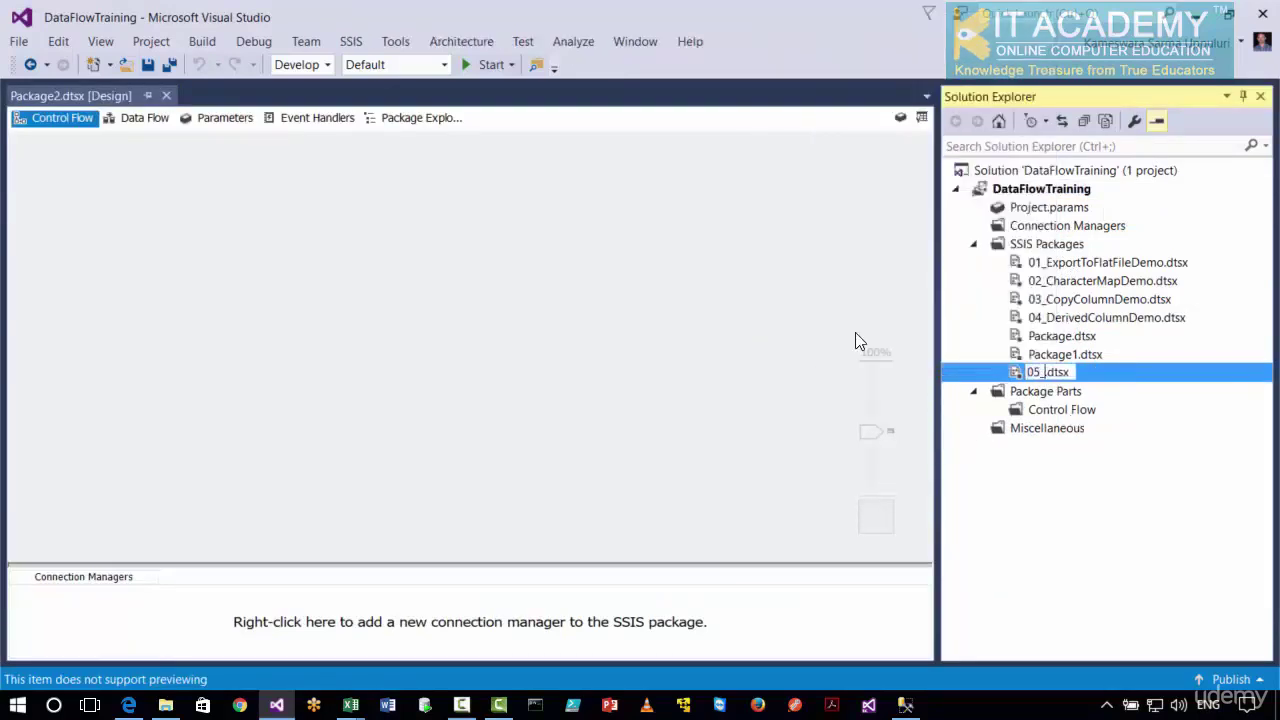
text(ntageSampl)
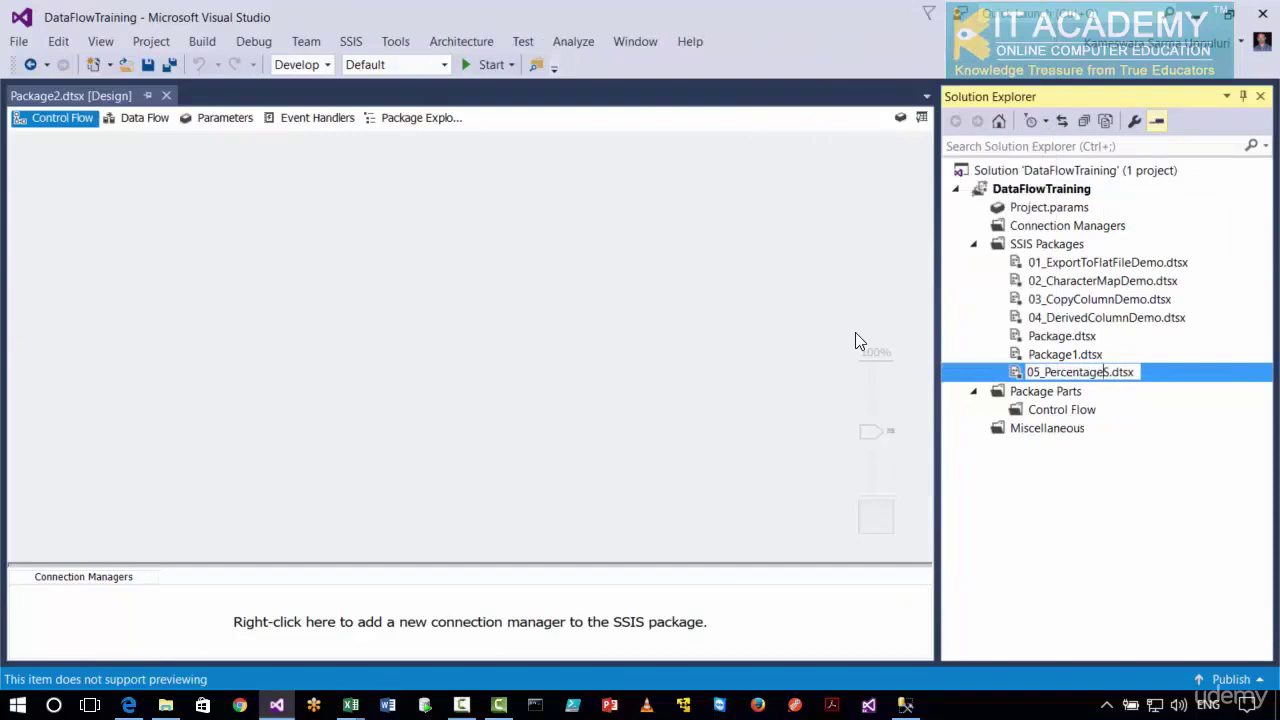
text(ingDemo)
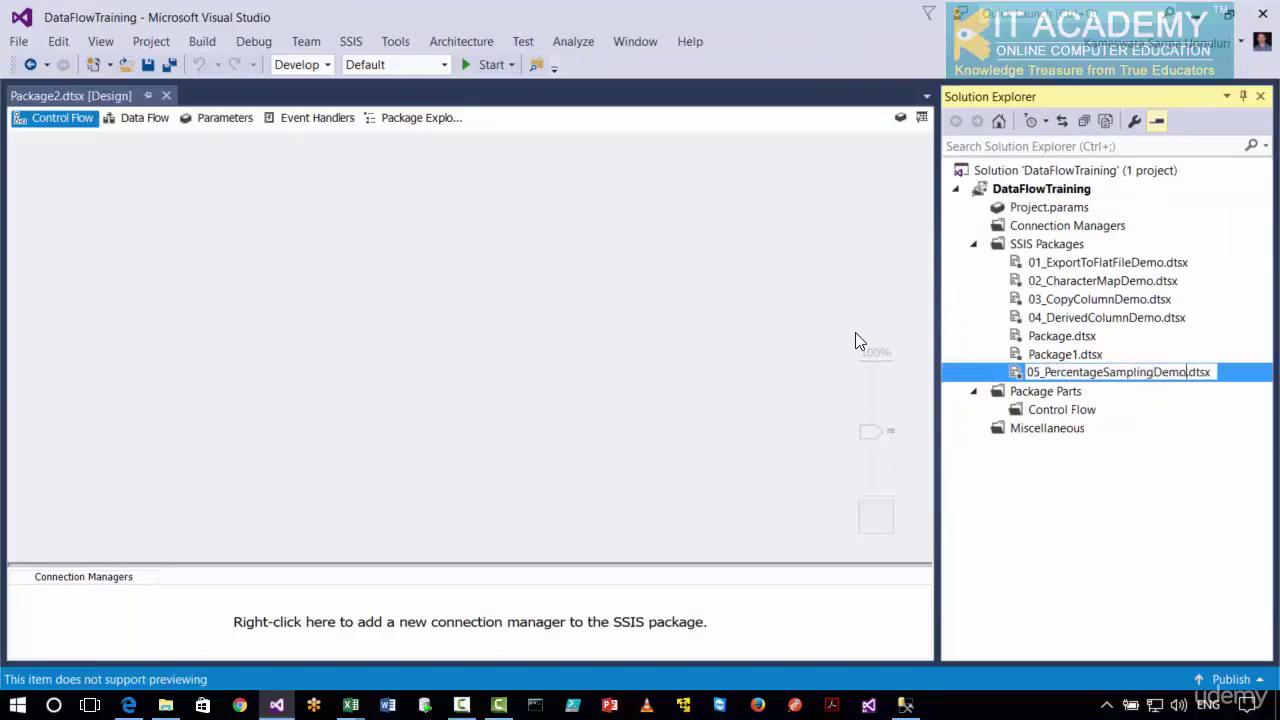
key(Return)
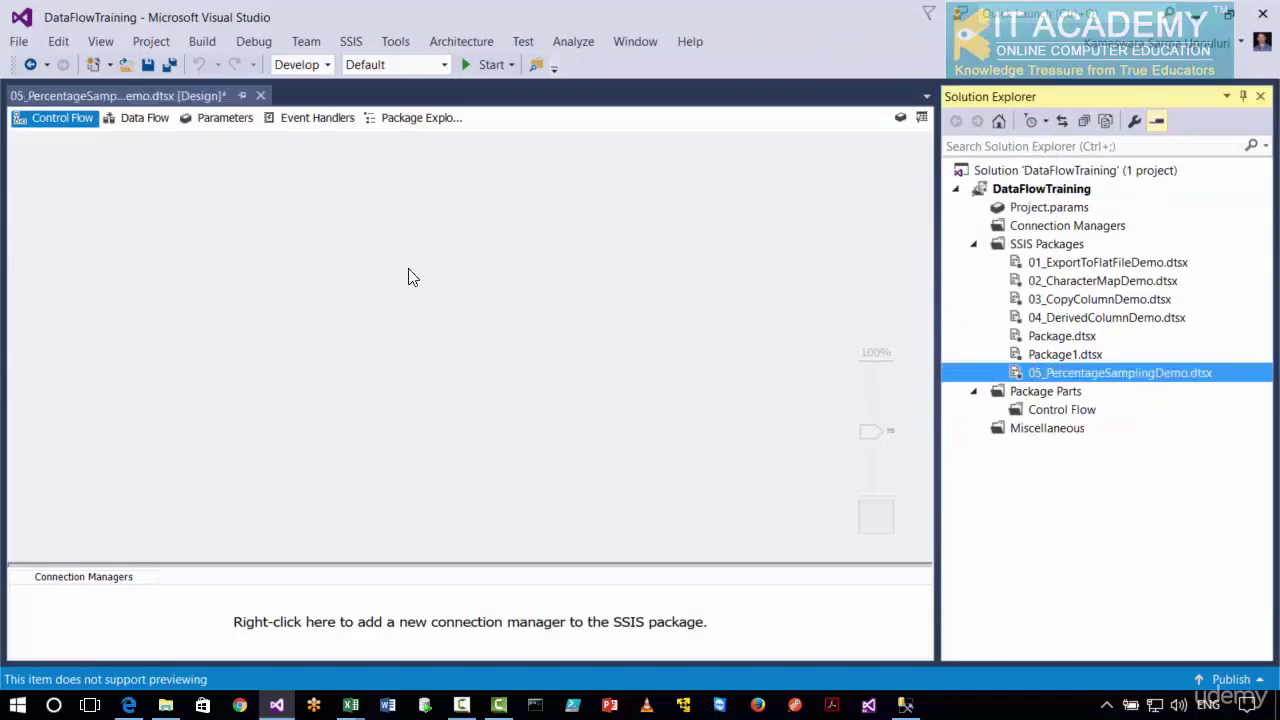
- Show the SSIS Toolbox, add a Data Flow Task to the control flow and open its data flow
right_click(228, 214)
click(298, 406)
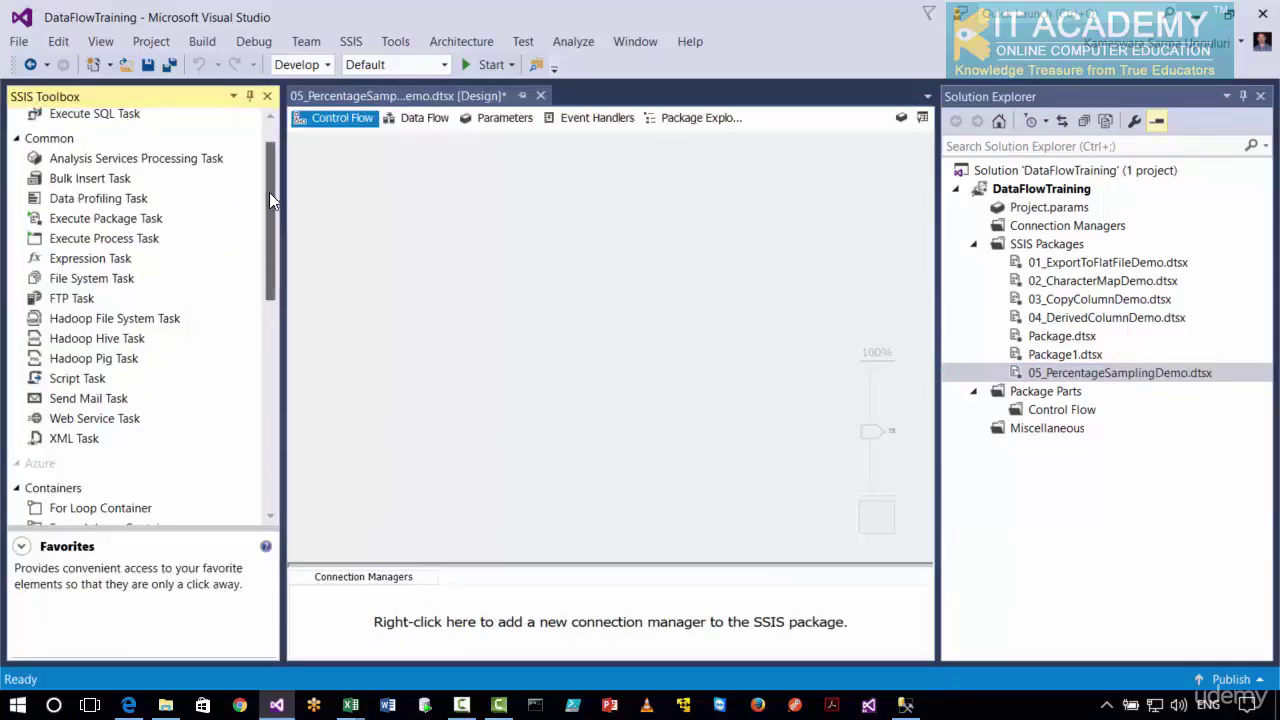
scroll(269, 192, up, 2)
drag(112, 142, 630, 340)
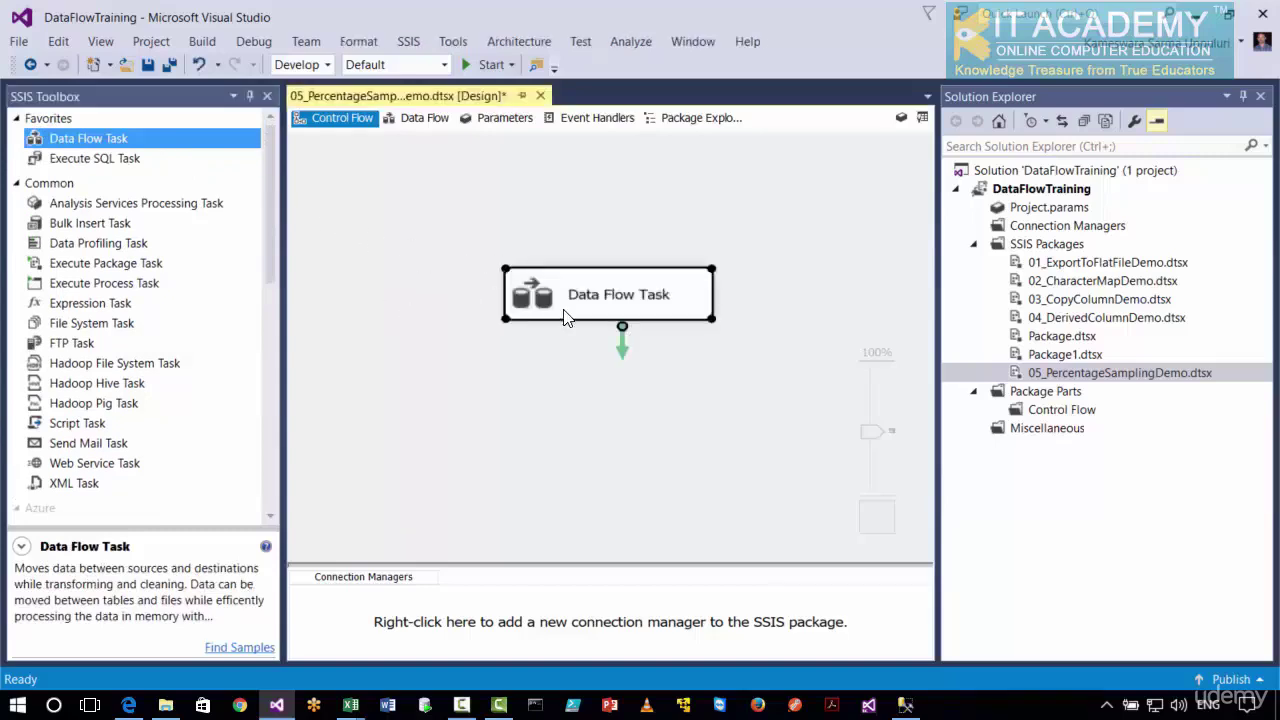
double_click(596, 307)
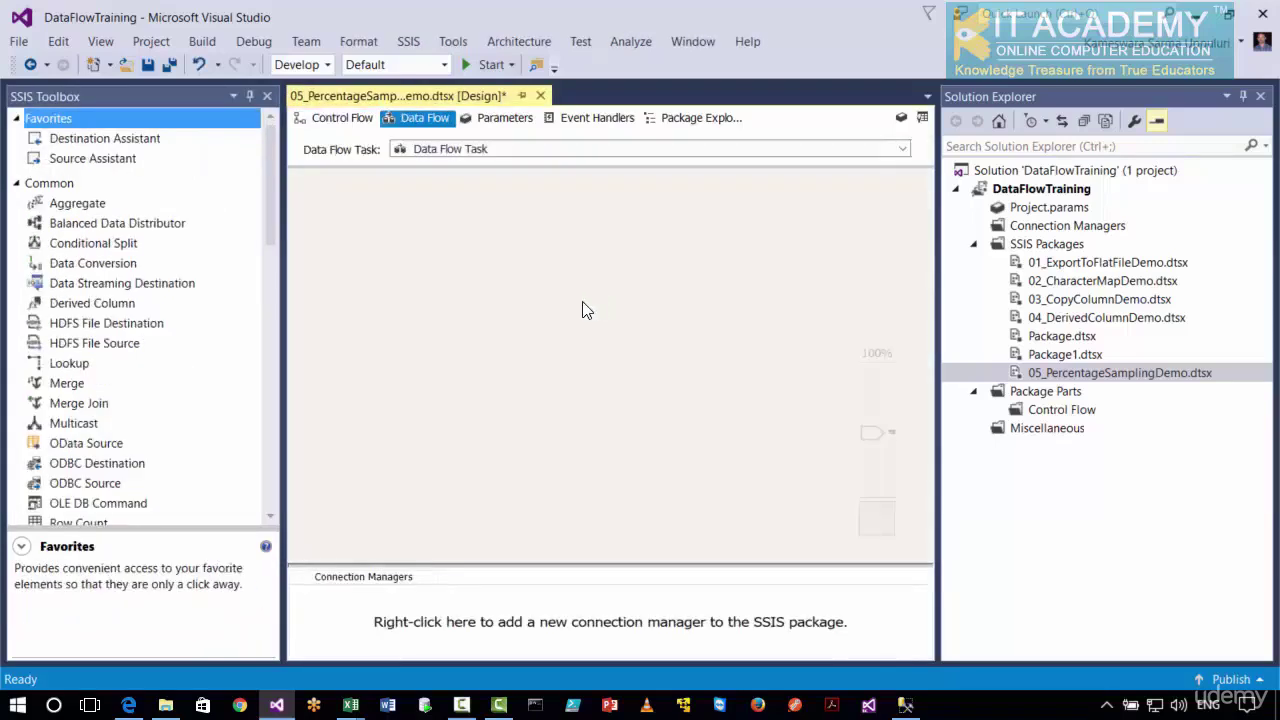
- Add an OLE DB Source to the data flow with a Flat File Destination below it
drag(267, 244, 263, 446)
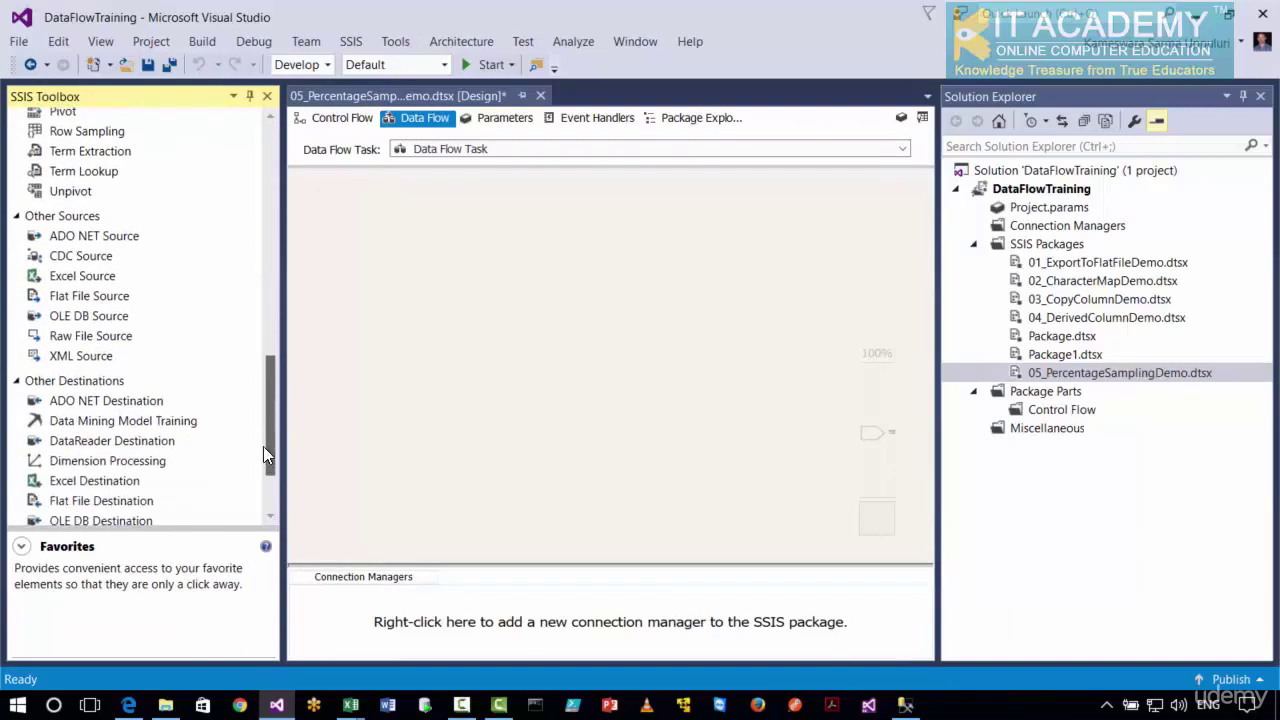
drag(115, 316, 516, 262)
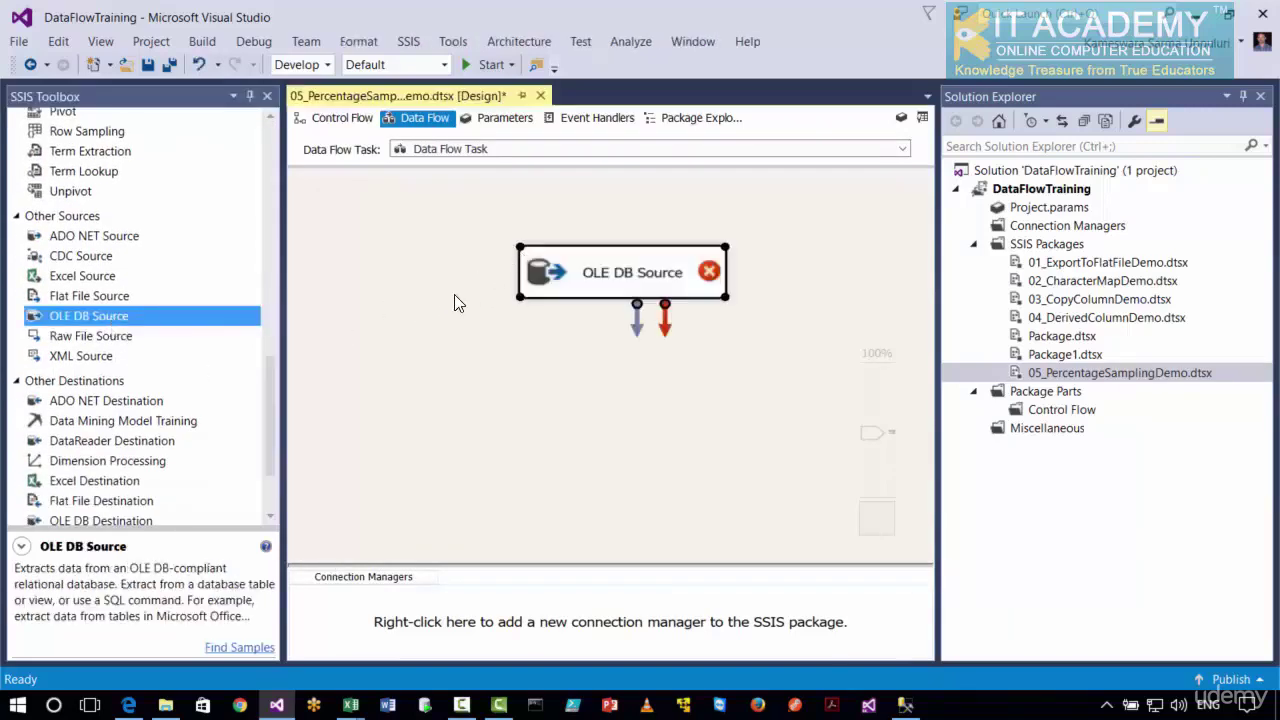
drag(273, 440, 273, 470)
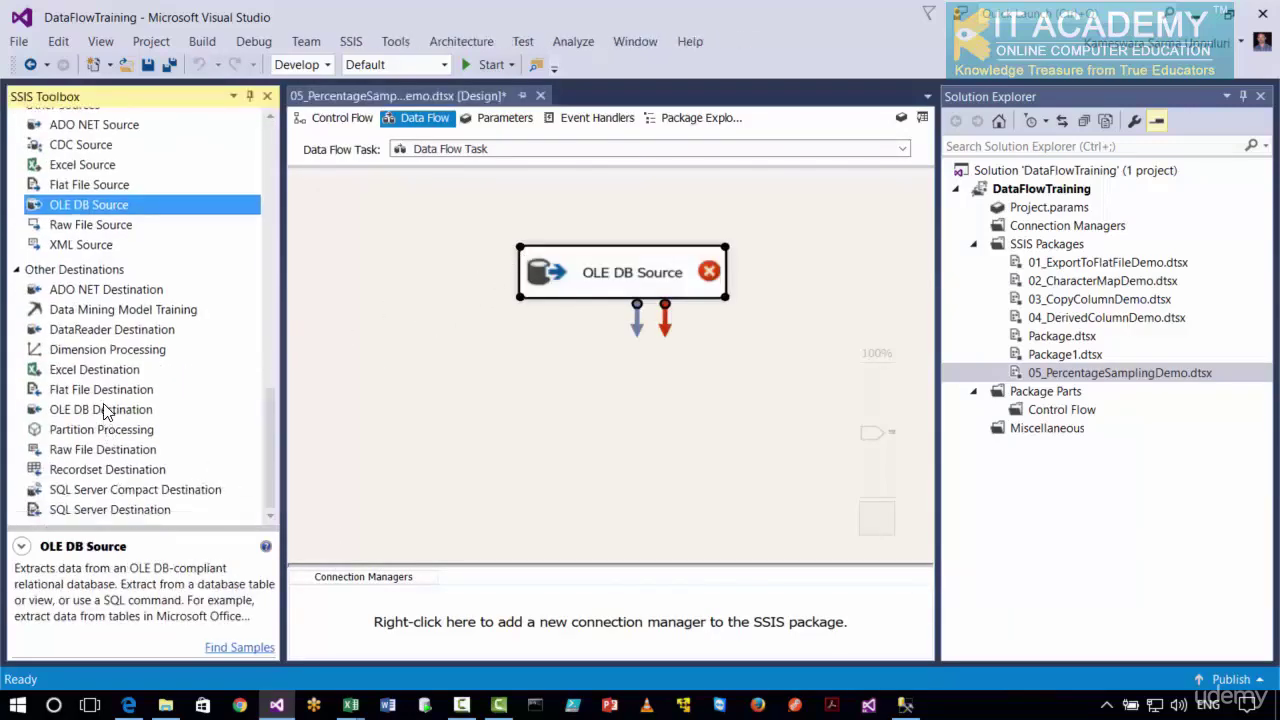
drag(110, 390, 512, 430)
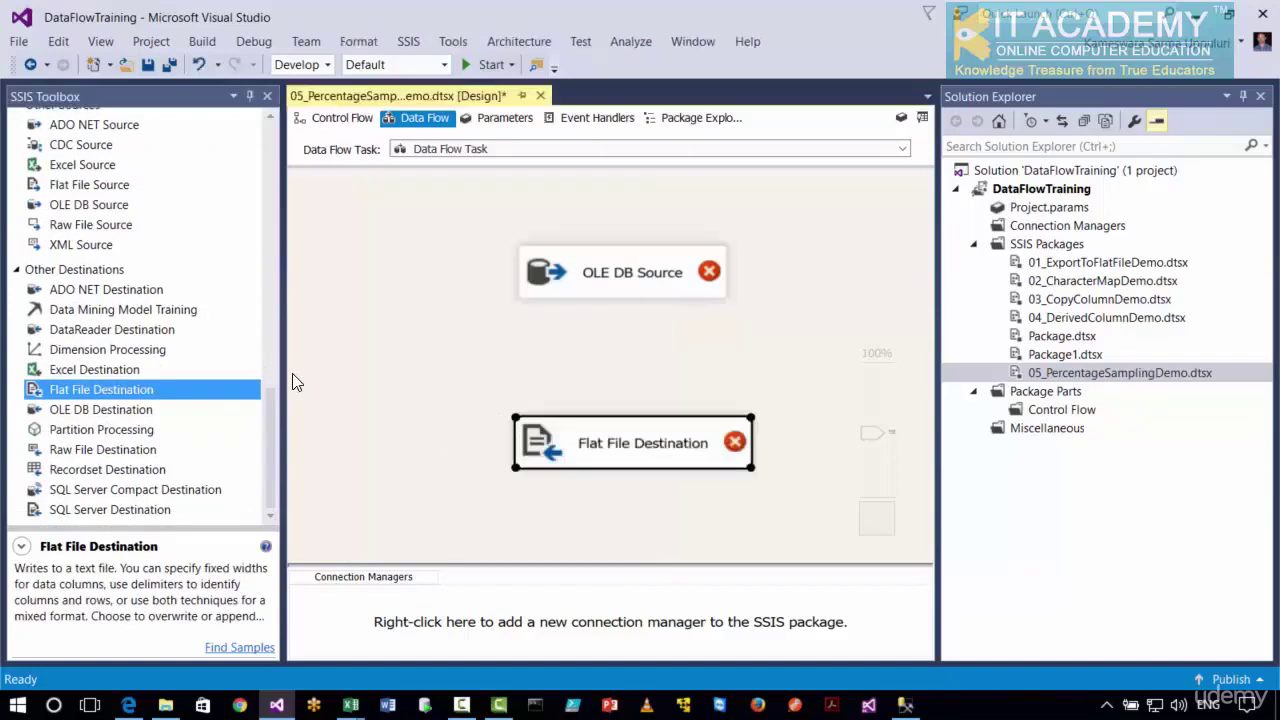
- Place a Percentage Sampling transformation between the source and the destination, shifting the Flat File Destination down to make room
drag(270, 407, 223, 306)
scroll(273, 317, up, 2)
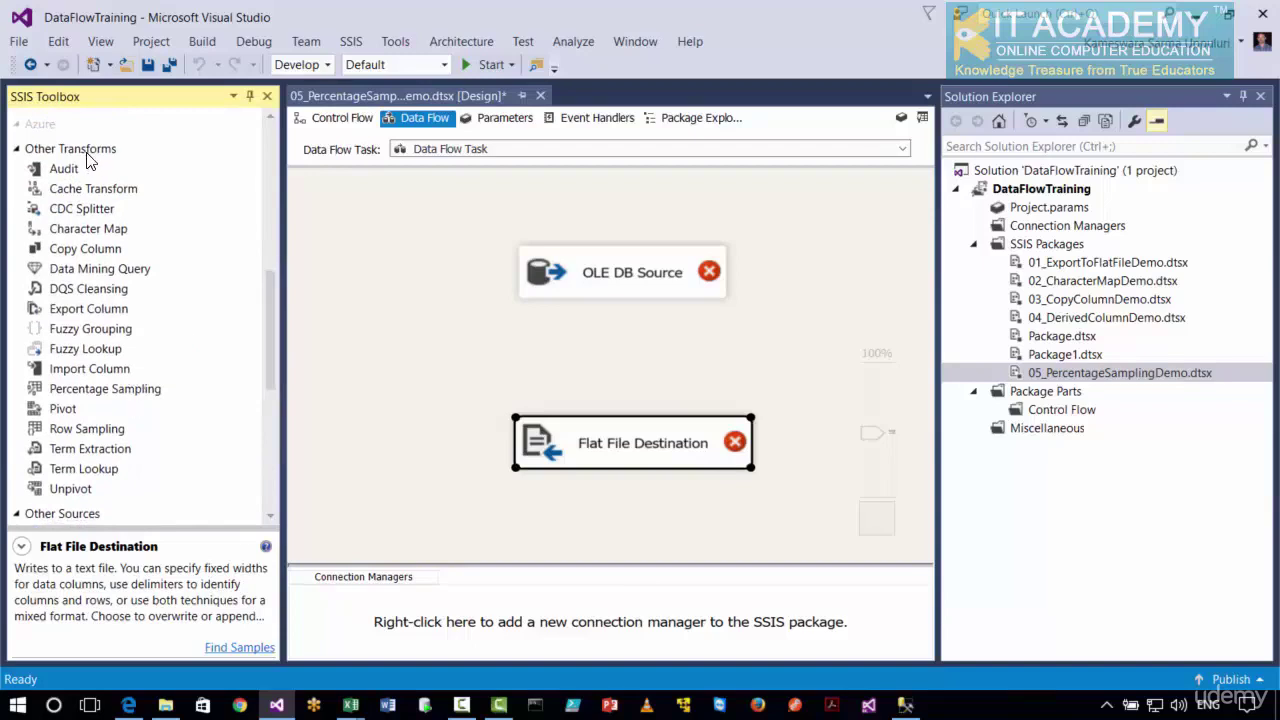
click(126, 388)
drag(155, 497, 590, 482)
click(594, 383)
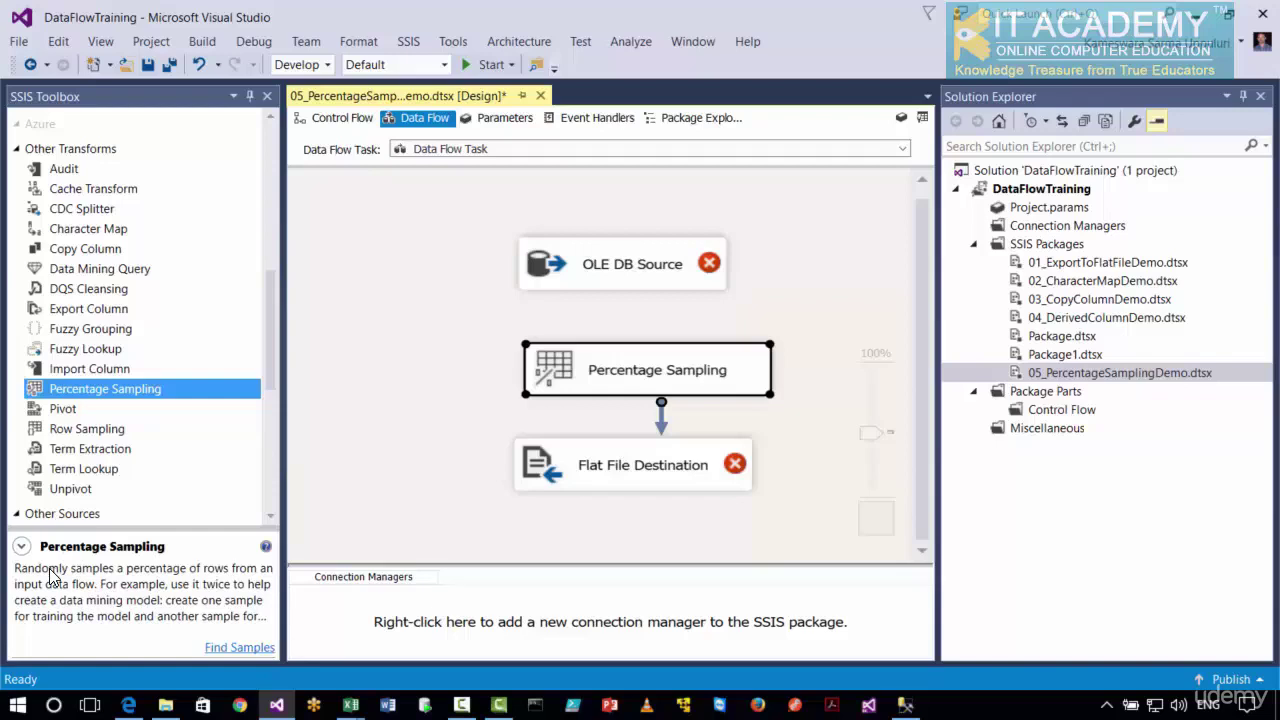
click(555, 505)
- Assign the existing LocalHost.AdventureWorks2014 data connection to the OLE DB Source
double_click(660, 283)
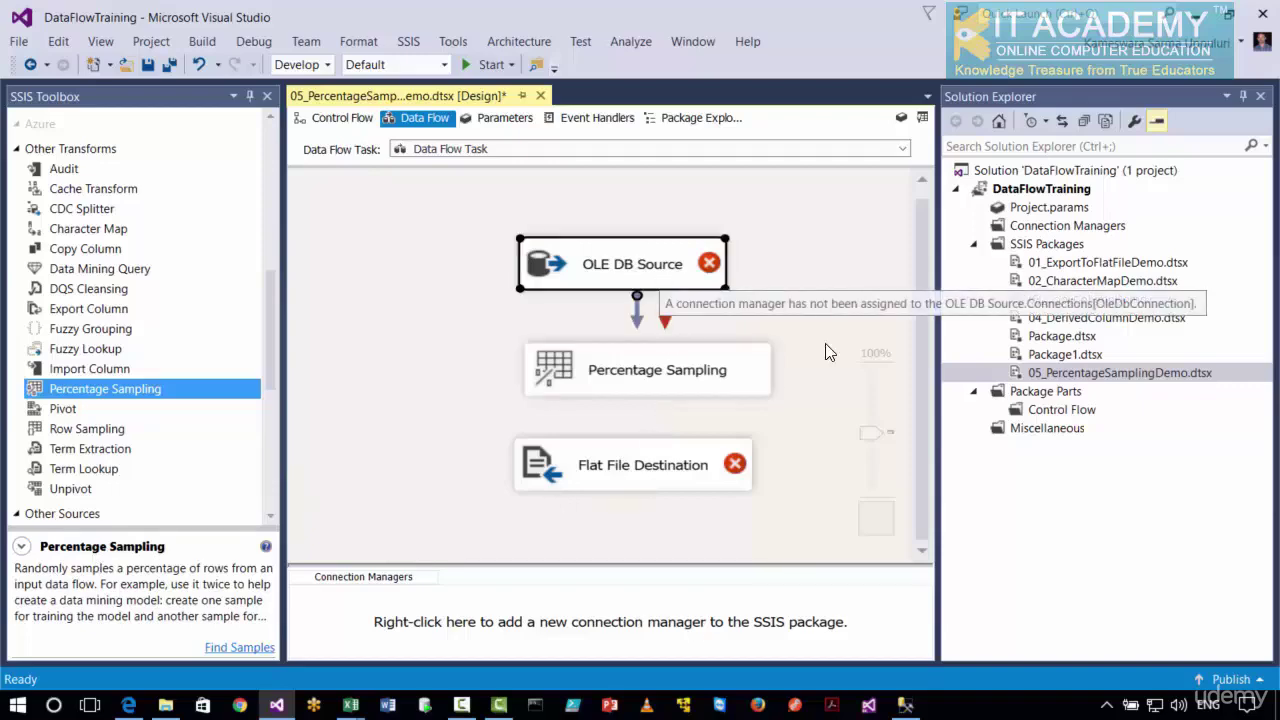
click(944, 238)
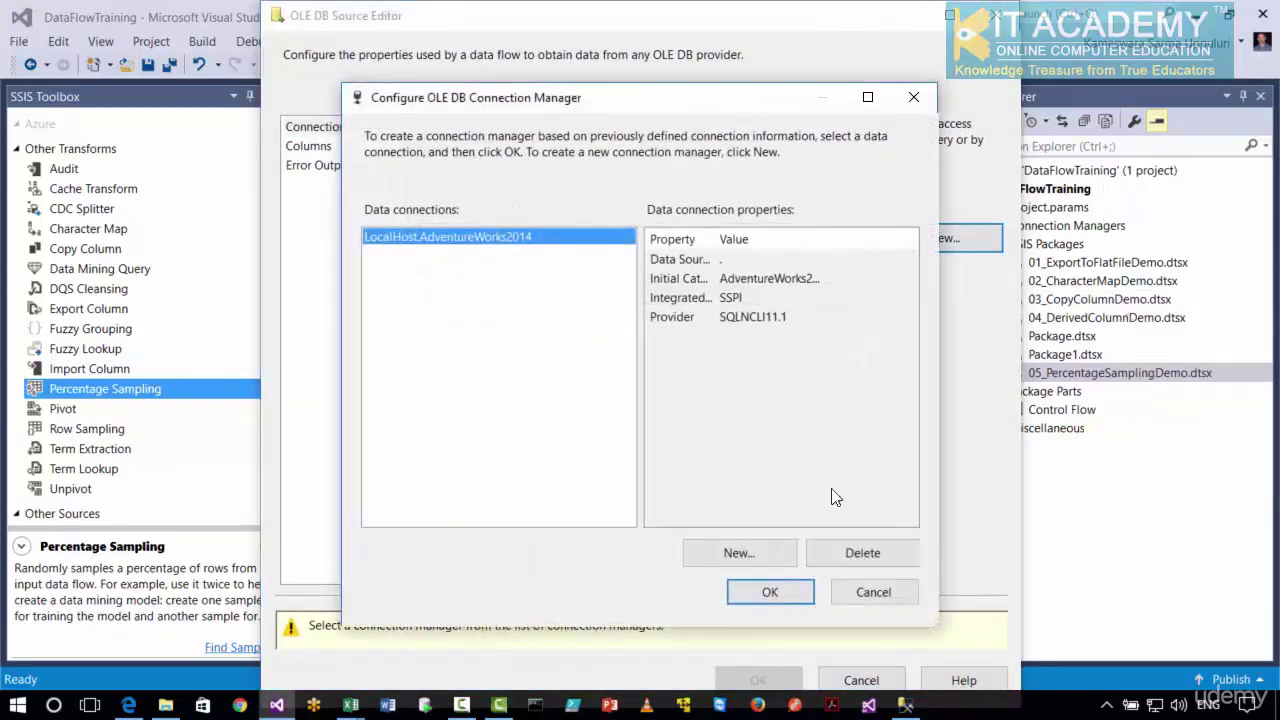
click(768, 587)
- Choose [Person].[Person] as the table the OLE DB Source reads from
click(867, 355)
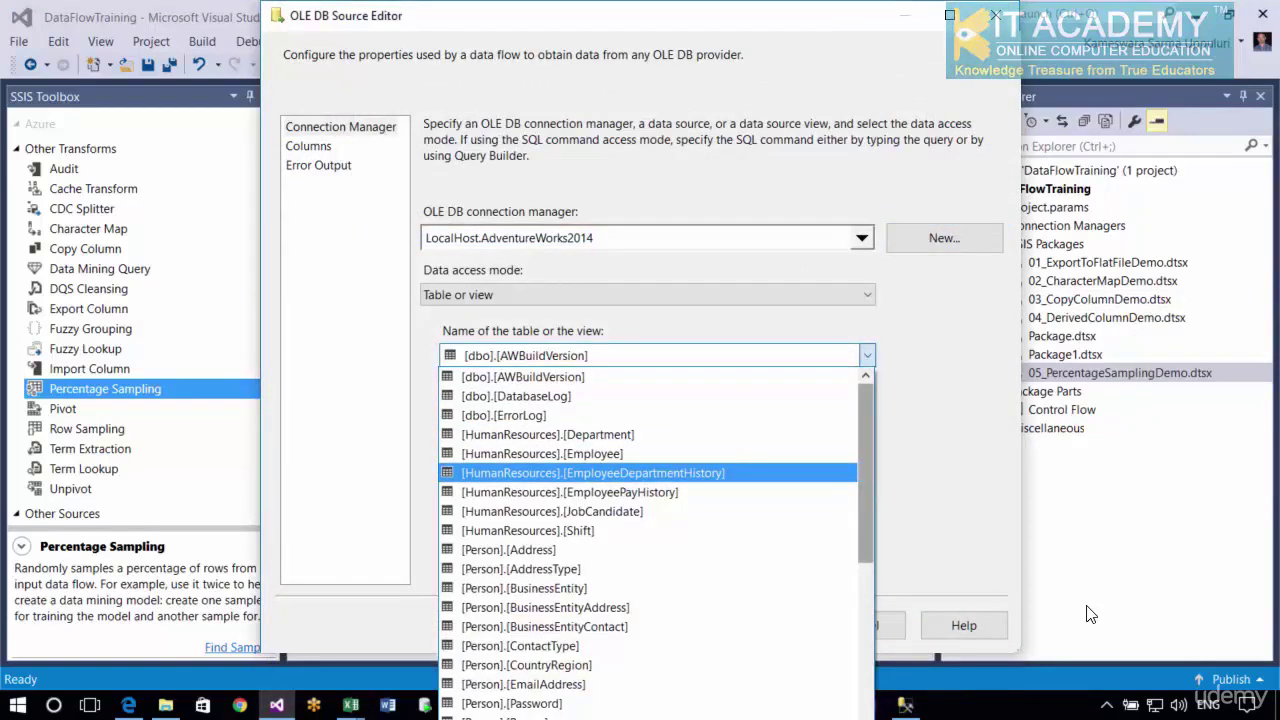
drag(869, 485, 869, 560)
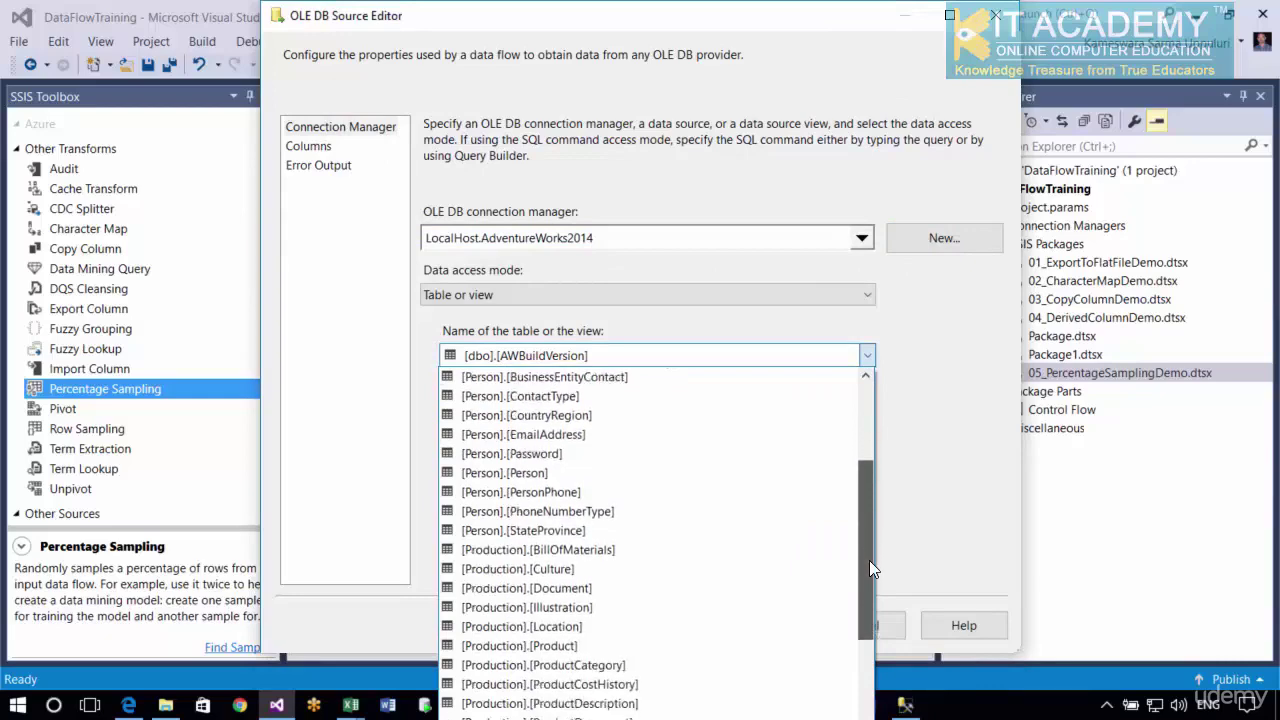
click(1090, 708)
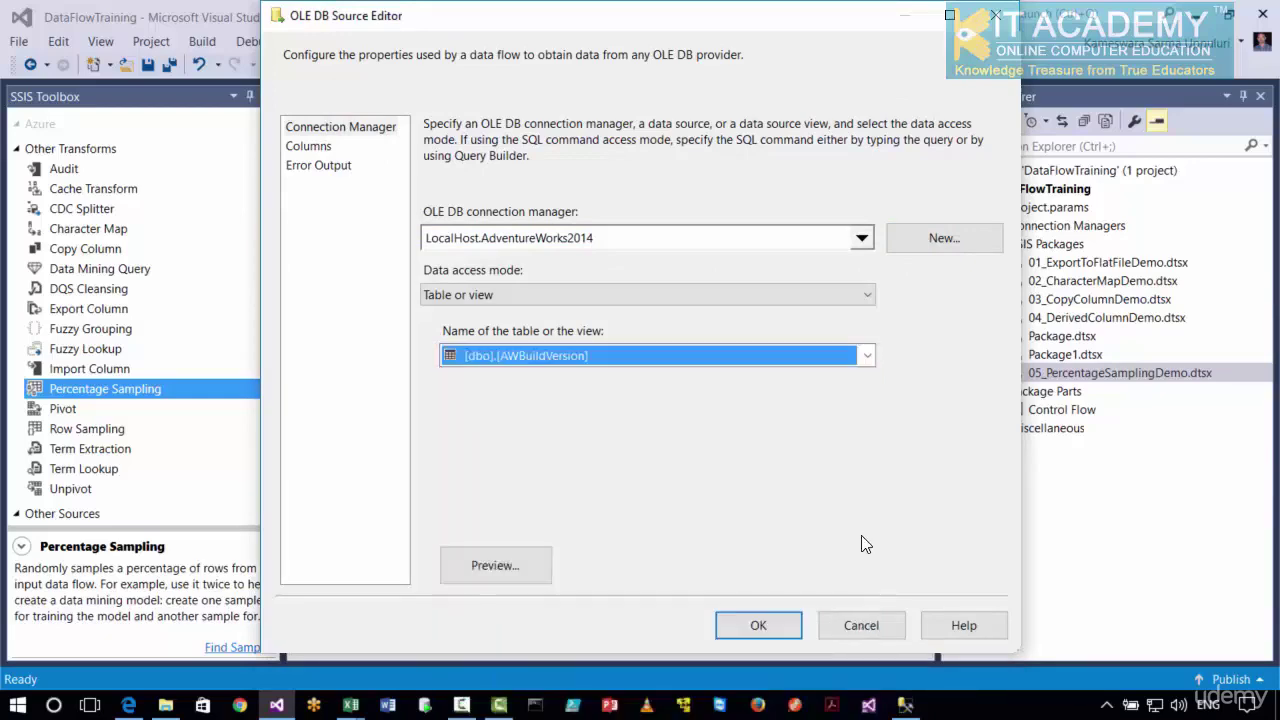
click(868, 362)
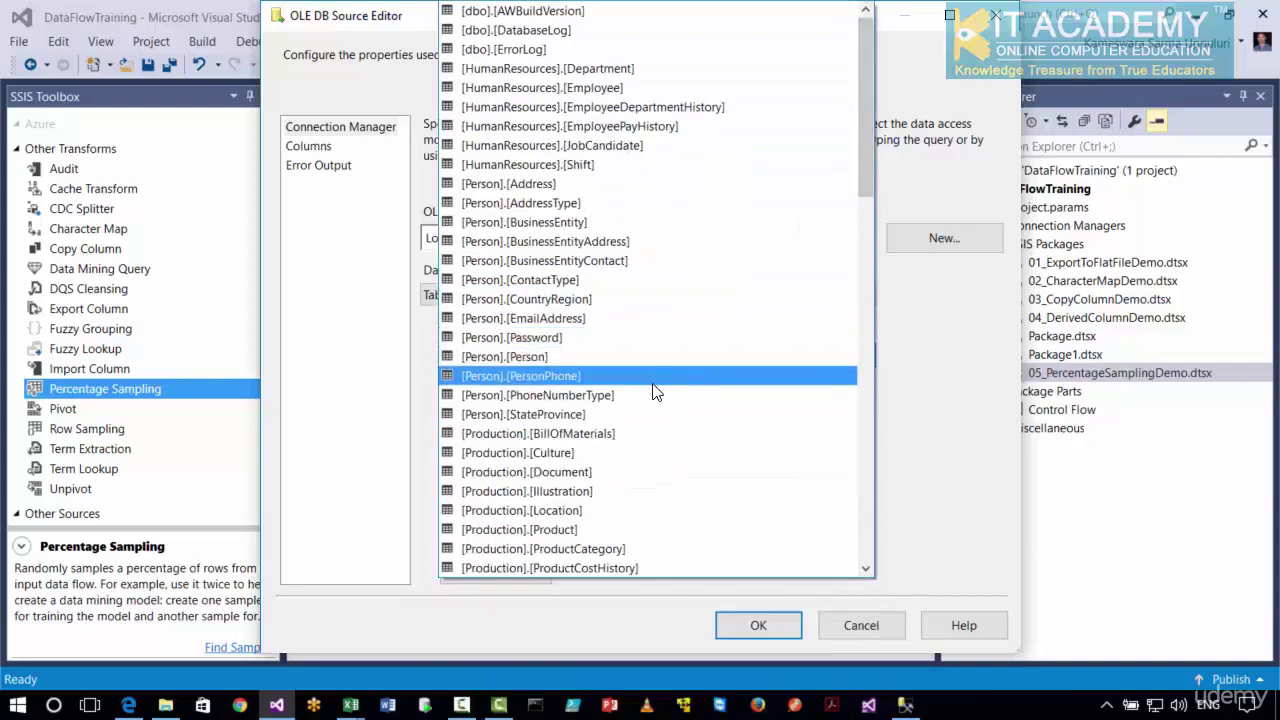
click(594, 368)
- Limit the OLE DB Source's columns to Title, FirstName, MiddleName and LastName, and accept the source settings
click(305, 150)
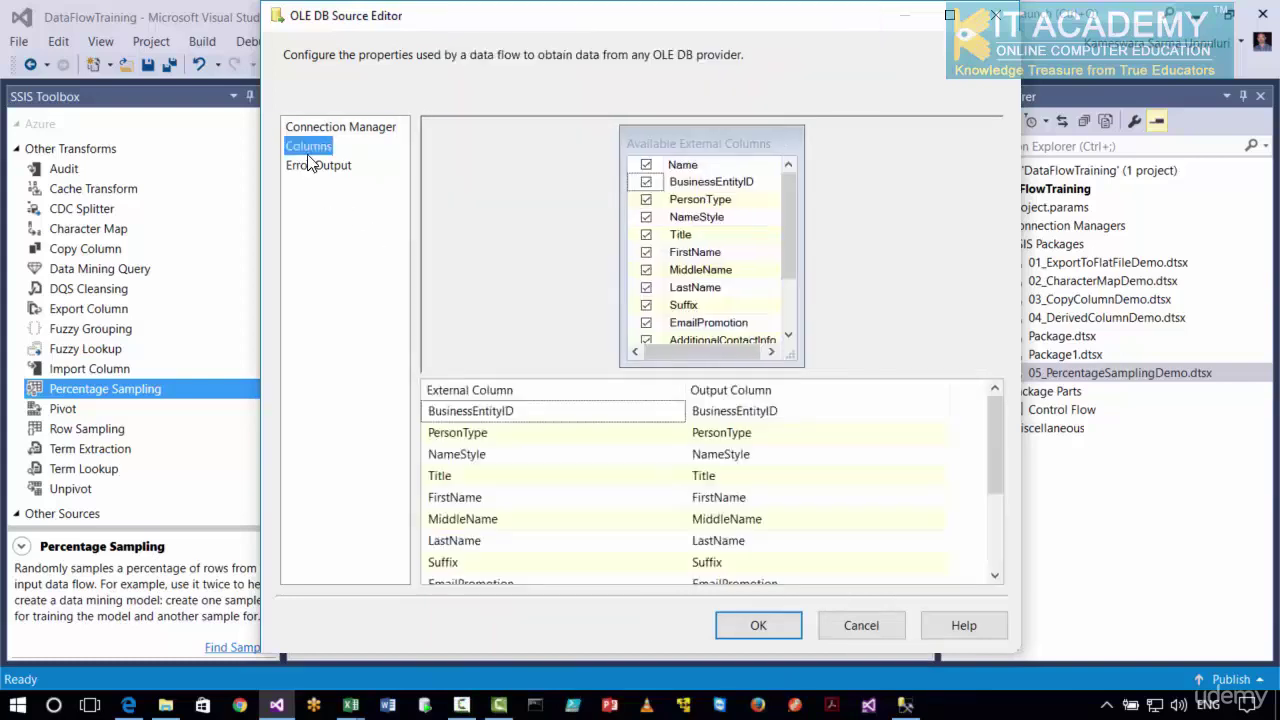
click(646, 166)
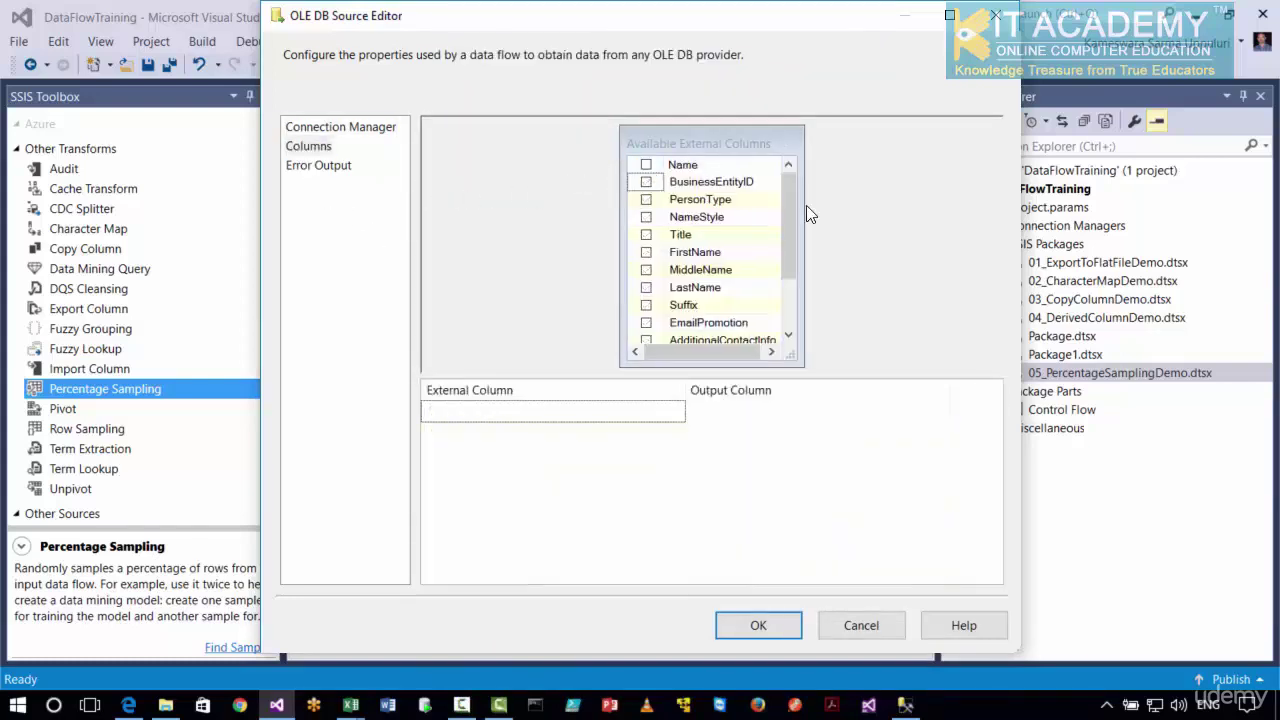
click(646, 234)
click(646, 252)
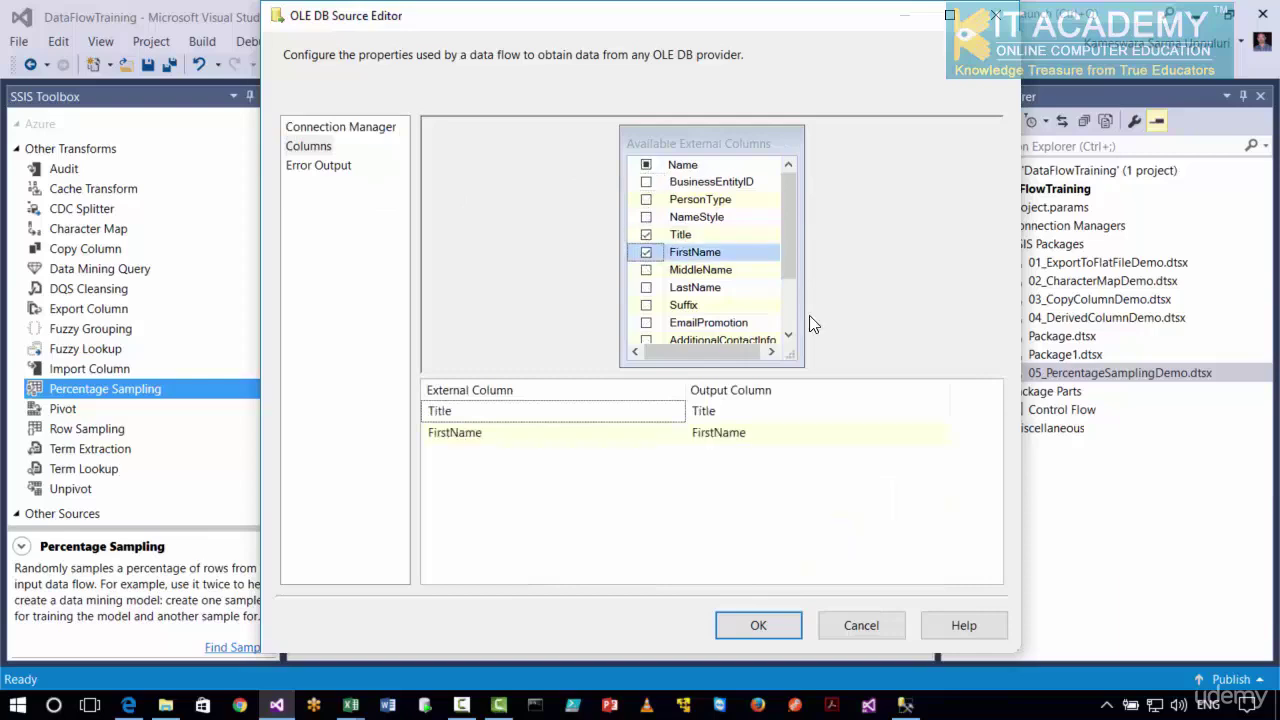
click(646, 270)
click(646, 287)
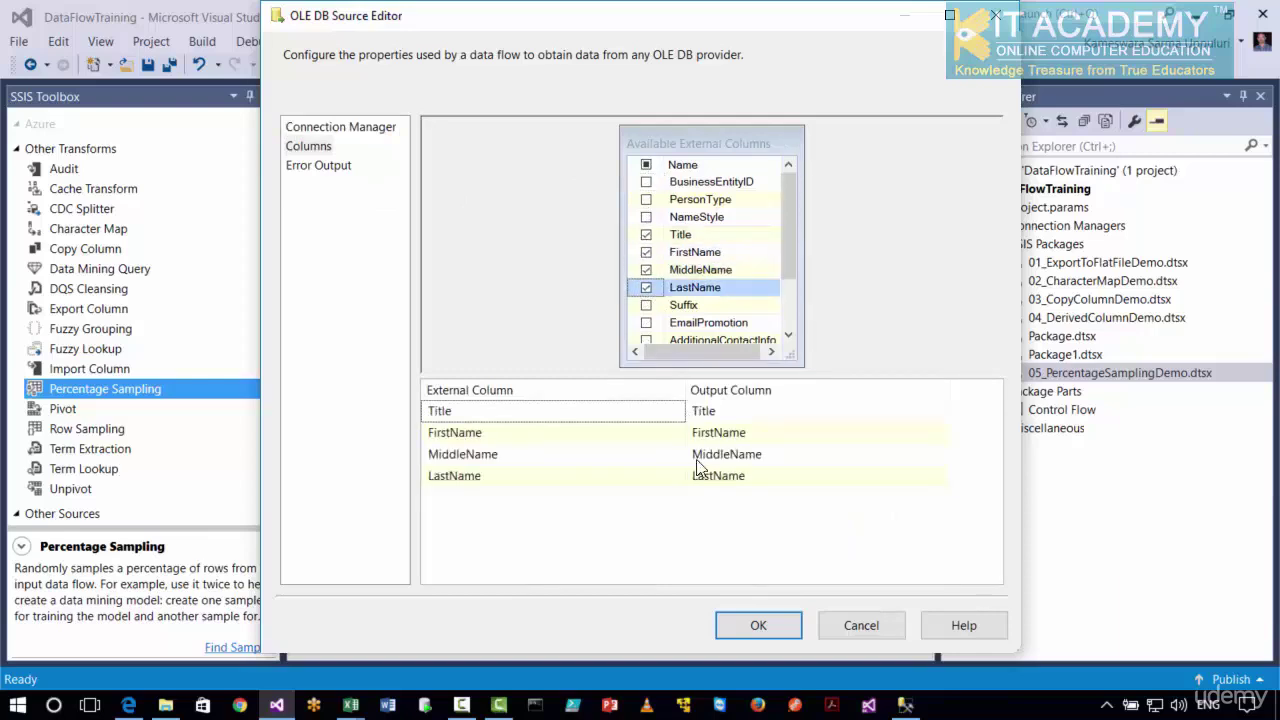
click(757, 625)
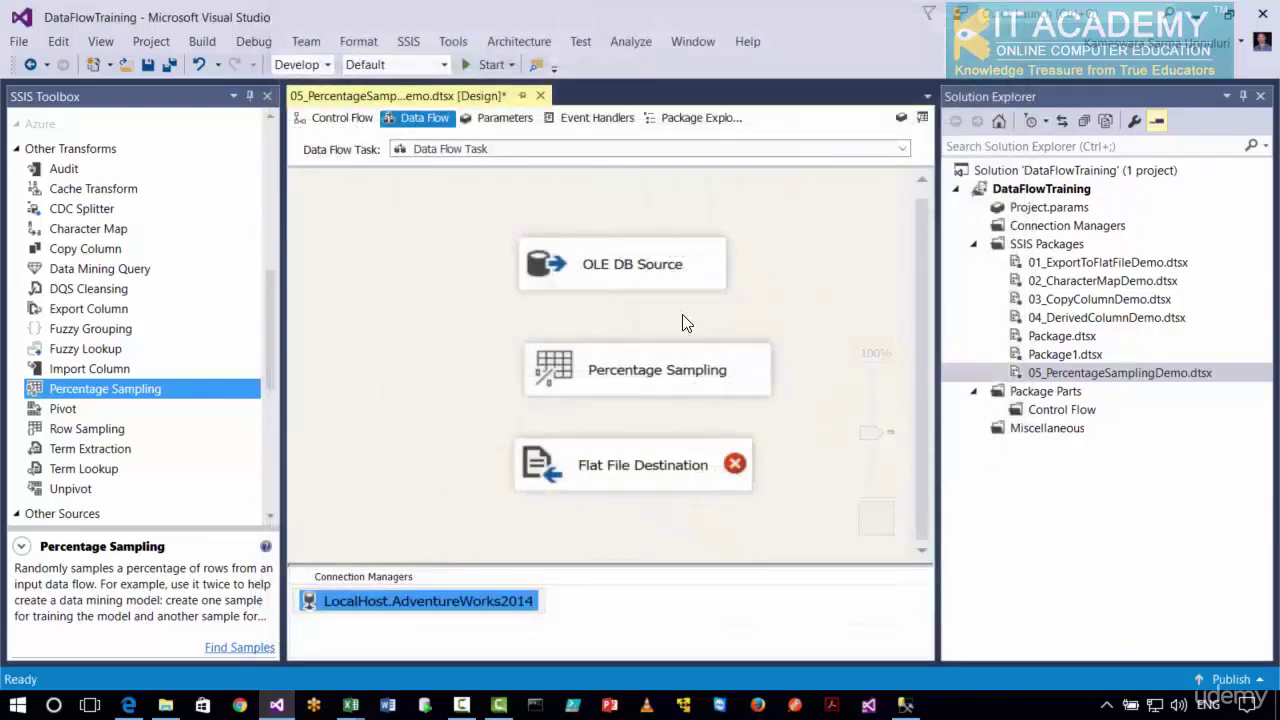
- Connect the OLE DB Source to the Percentage Sampling transformation and set its percentage of rows to 20
drag(637, 312, 633, 370)
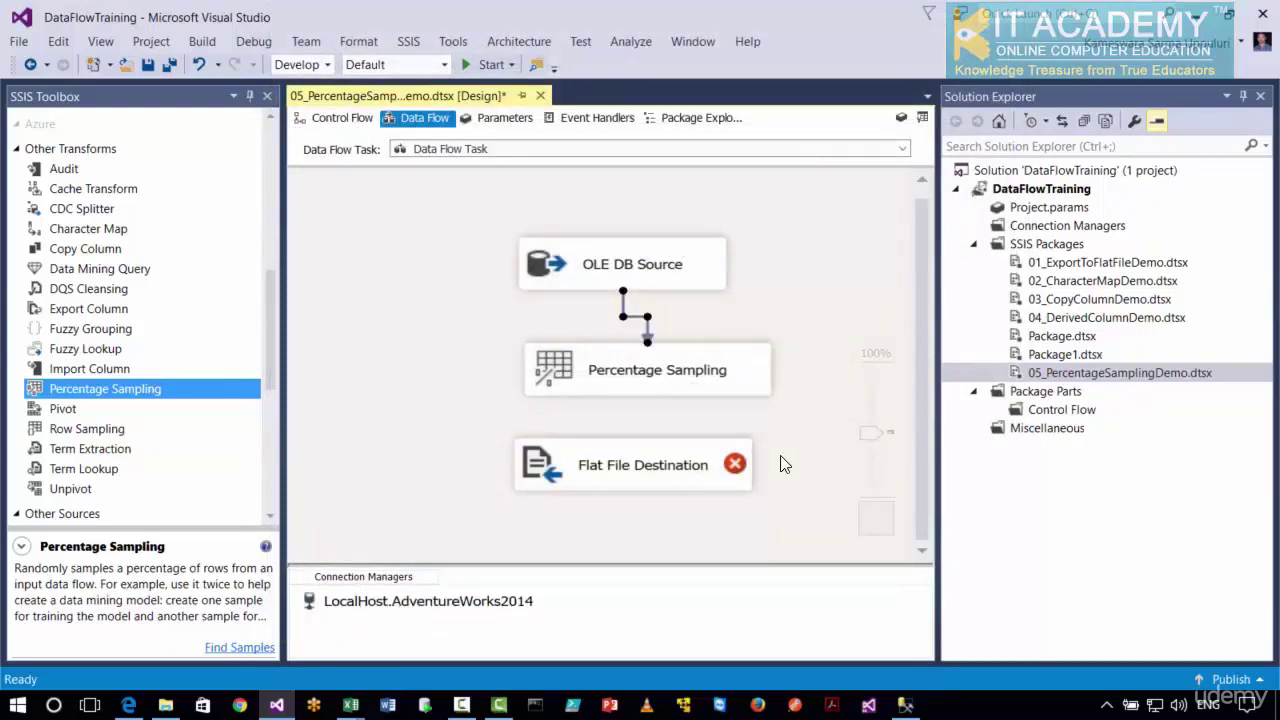
double_click(658, 385)
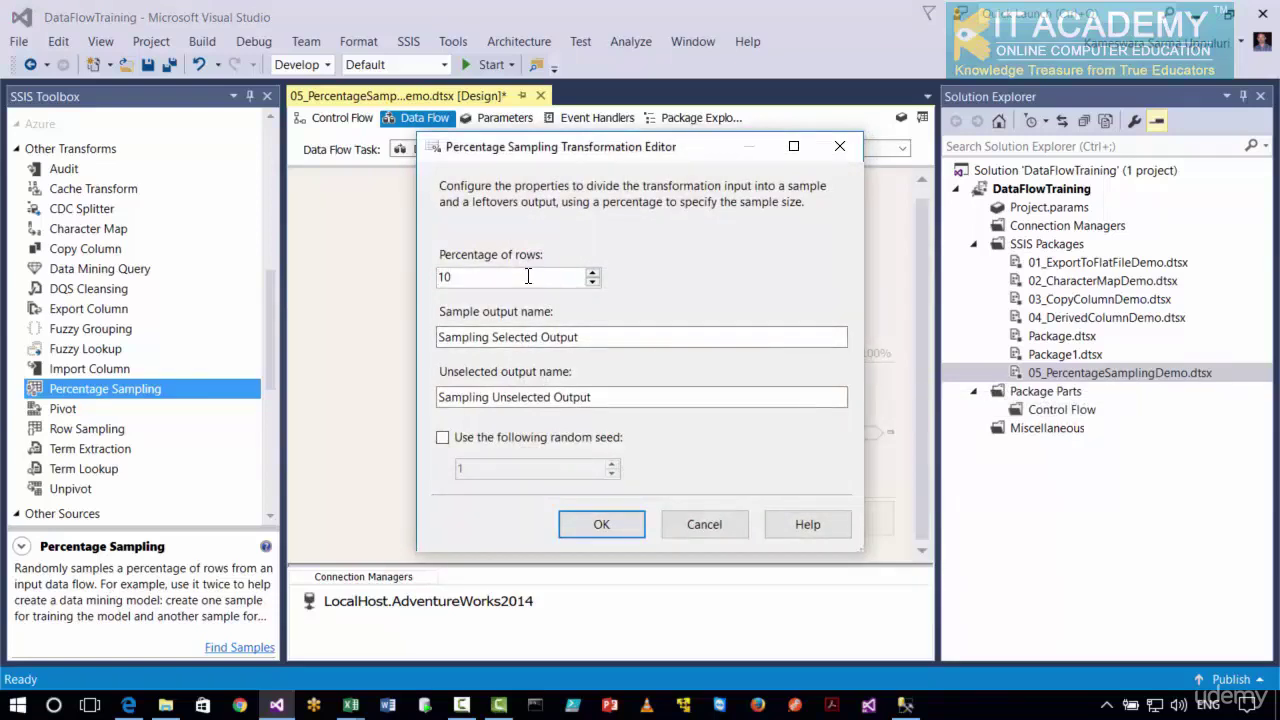
drag(528, 277, 383, 266)
text(20)
drag(601, 155, 847, 182)
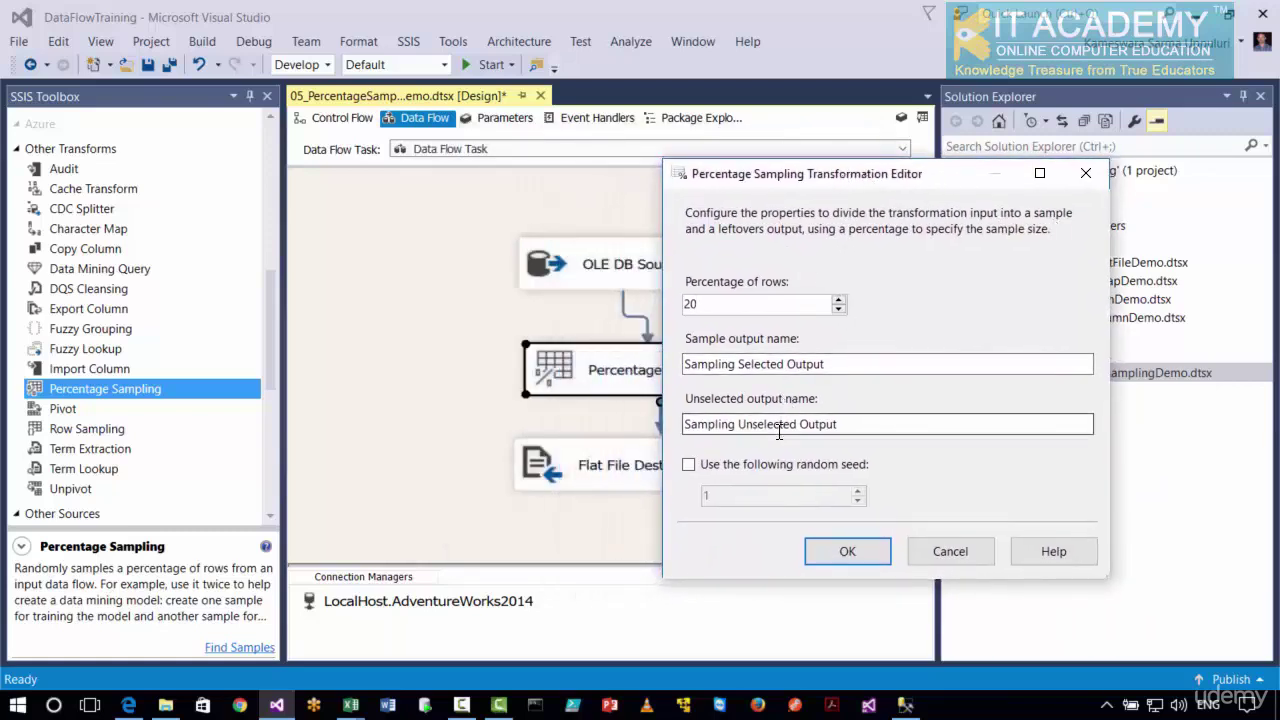
- Examine the sample output name and the unselected output name of the Percentage Sampling transformation
click(834, 365)
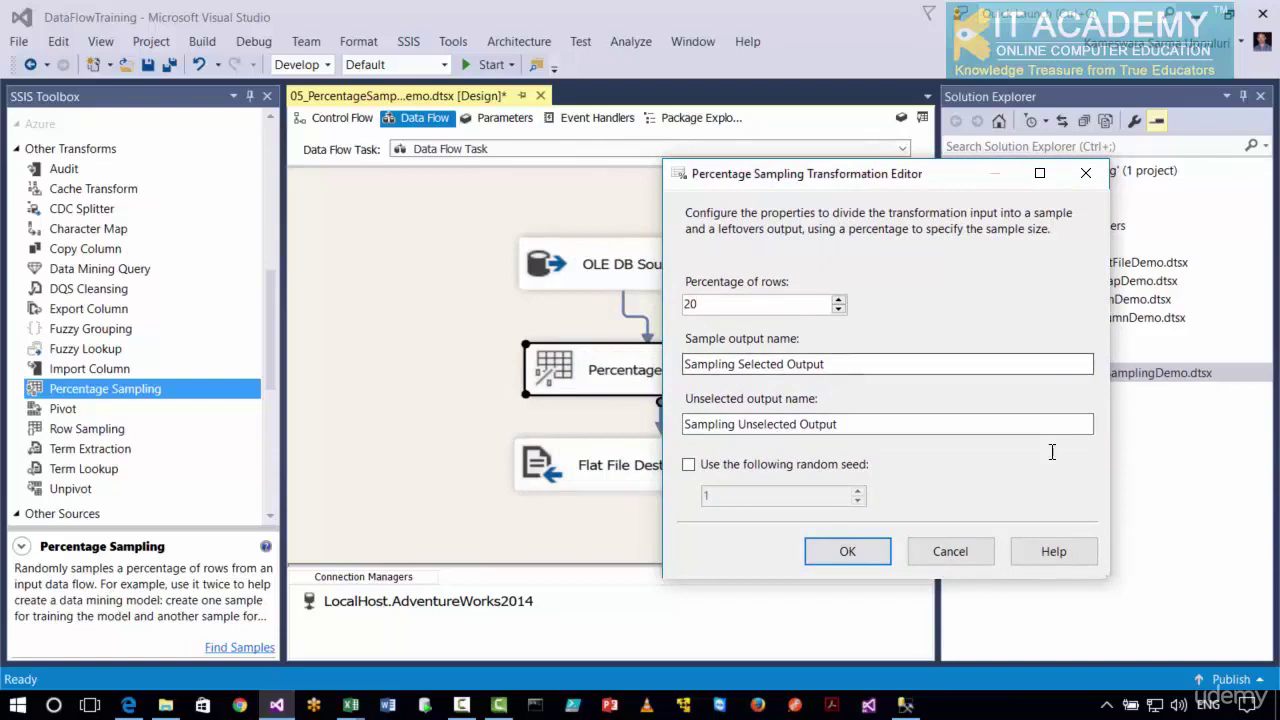
drag(833, 363, 670, 370)
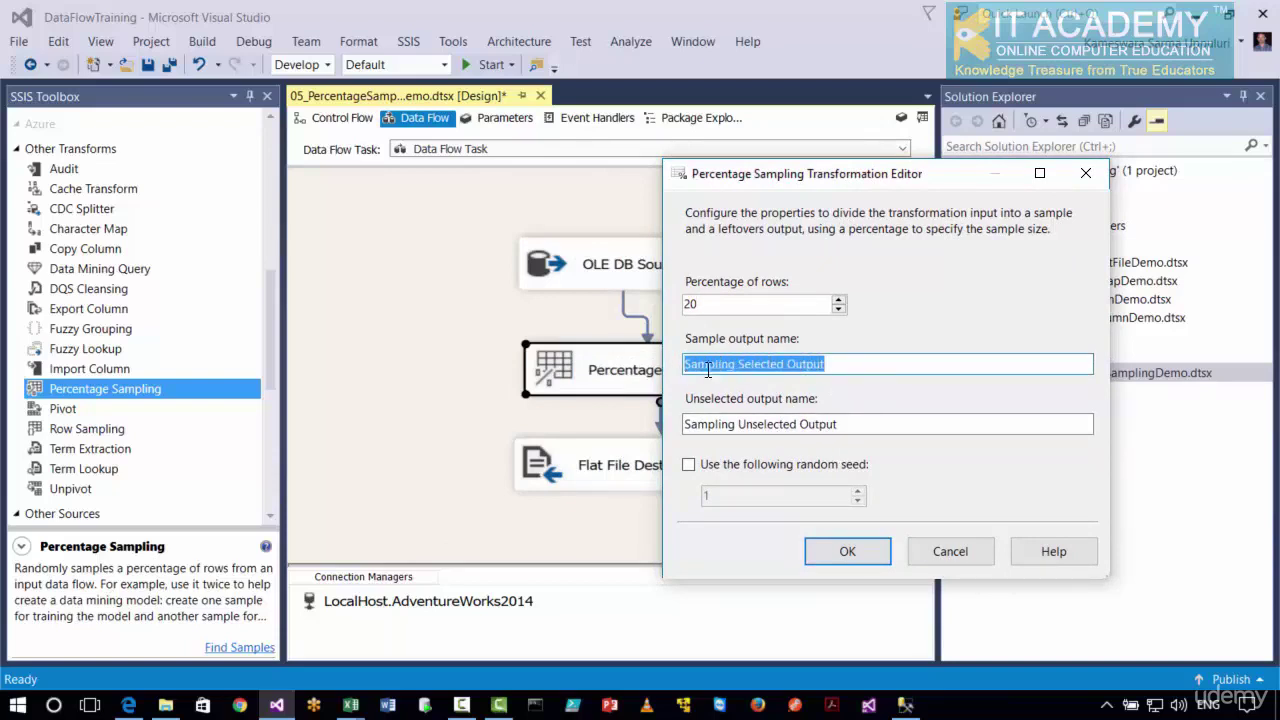
click(866, 425)
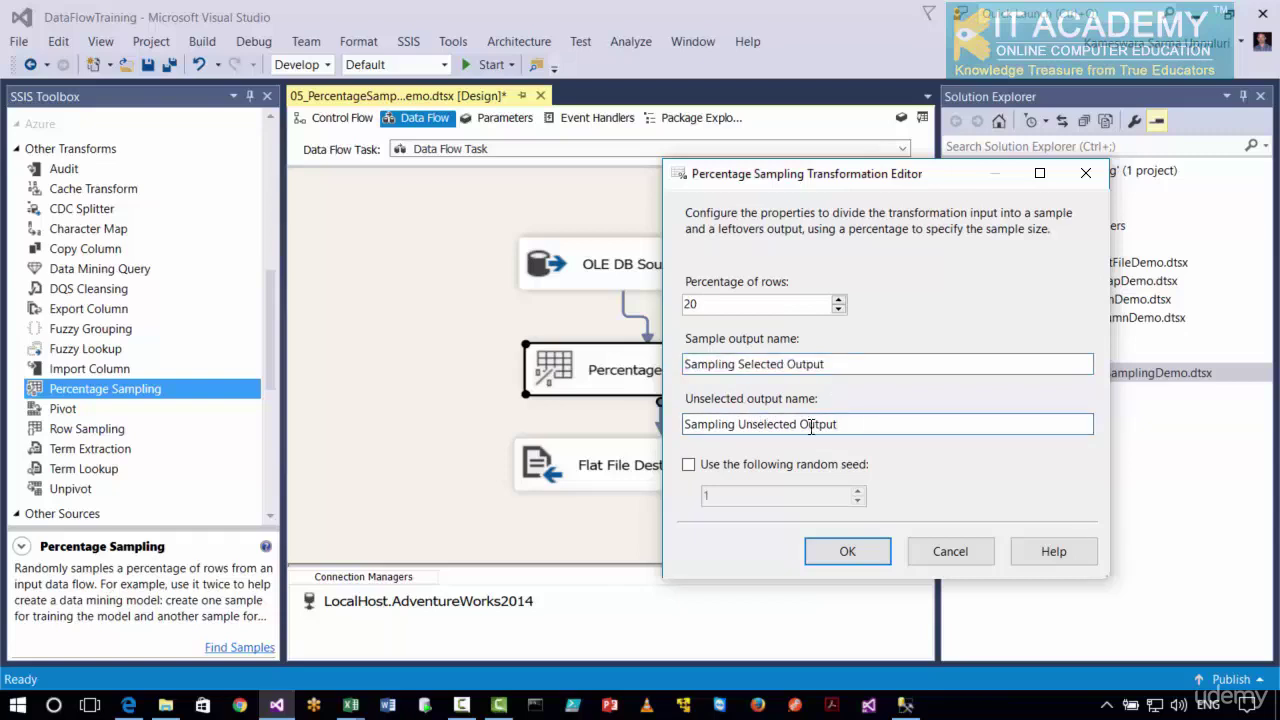
drag(812, 426, 650, 415)
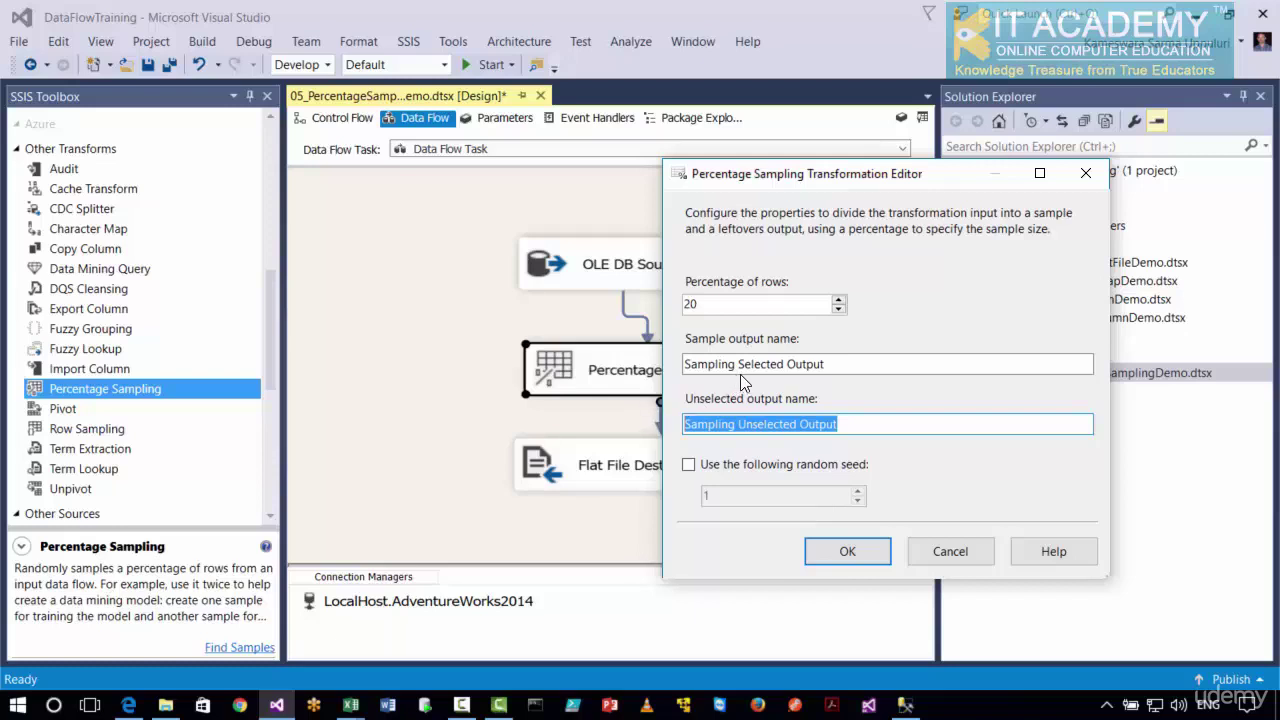
click(874, 425)
drag(874, 425, 686, 424)
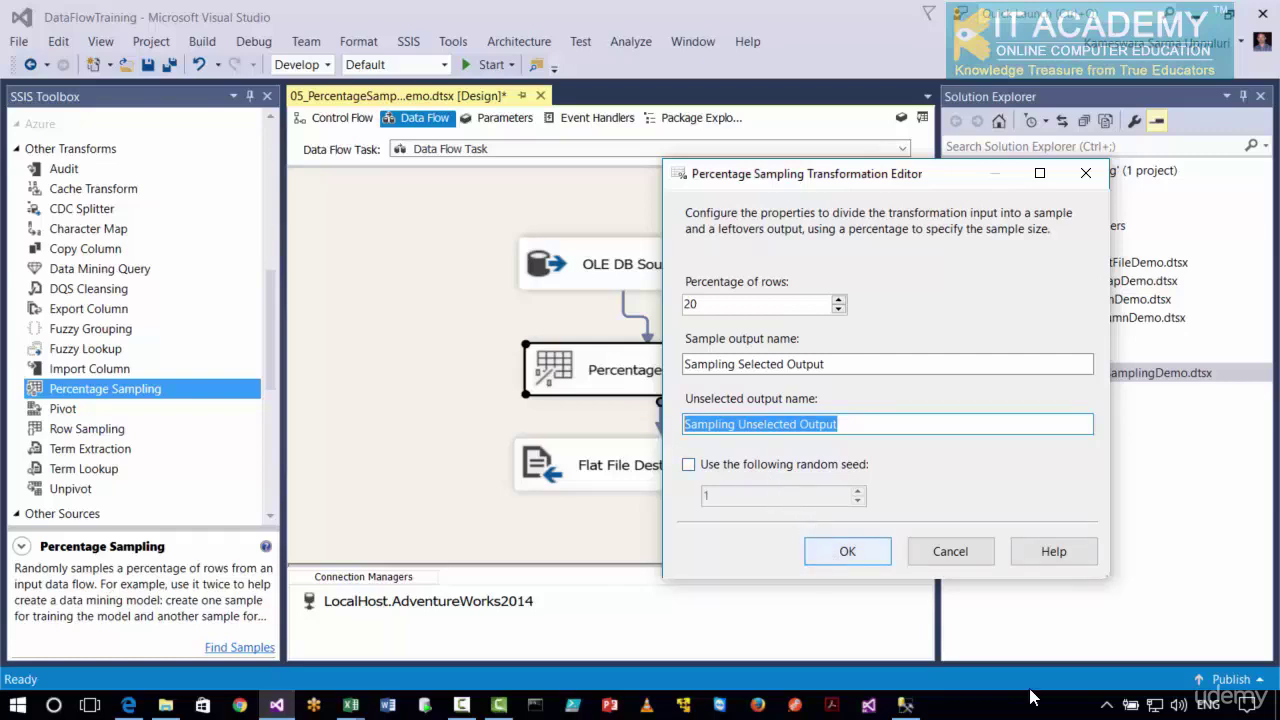
- Accept the Percentage Sampling settings and replace the Flat File Destination with an Excel Destination below the transformation
click(824, 547)
drag(671, 475, 633, 500)
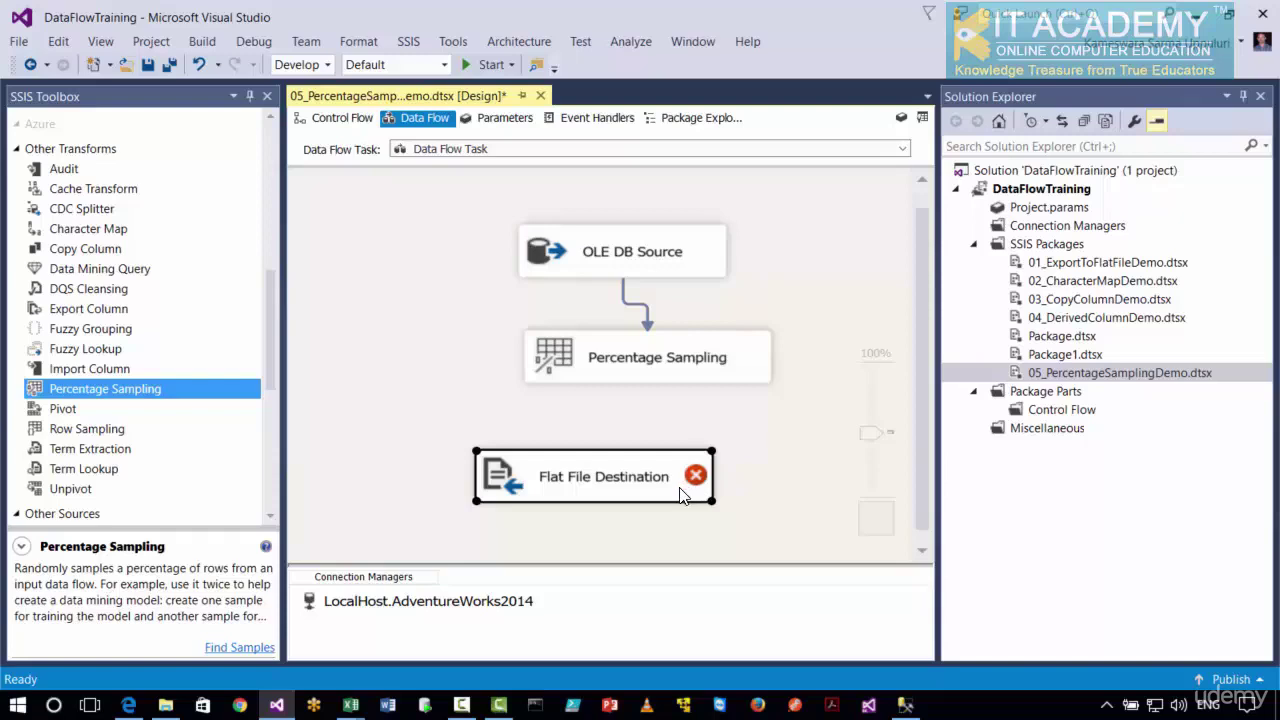
key(Delete)
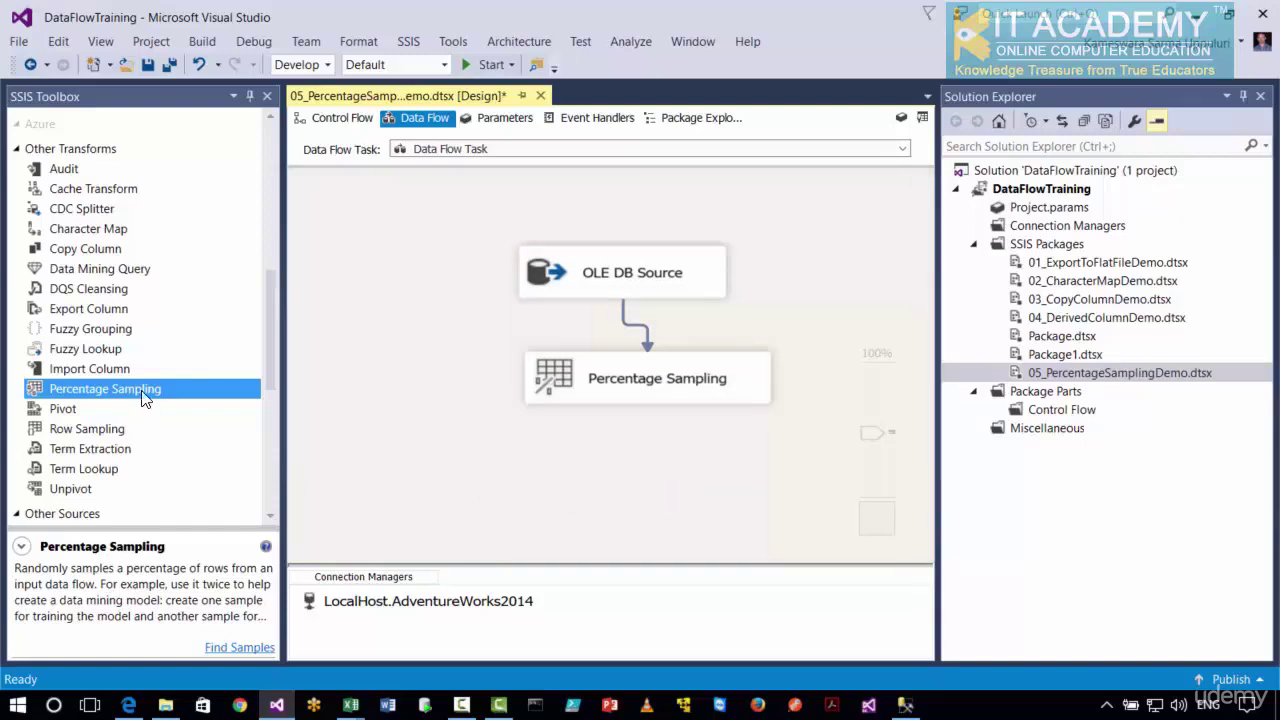
drag(274, 371, 269, 492)
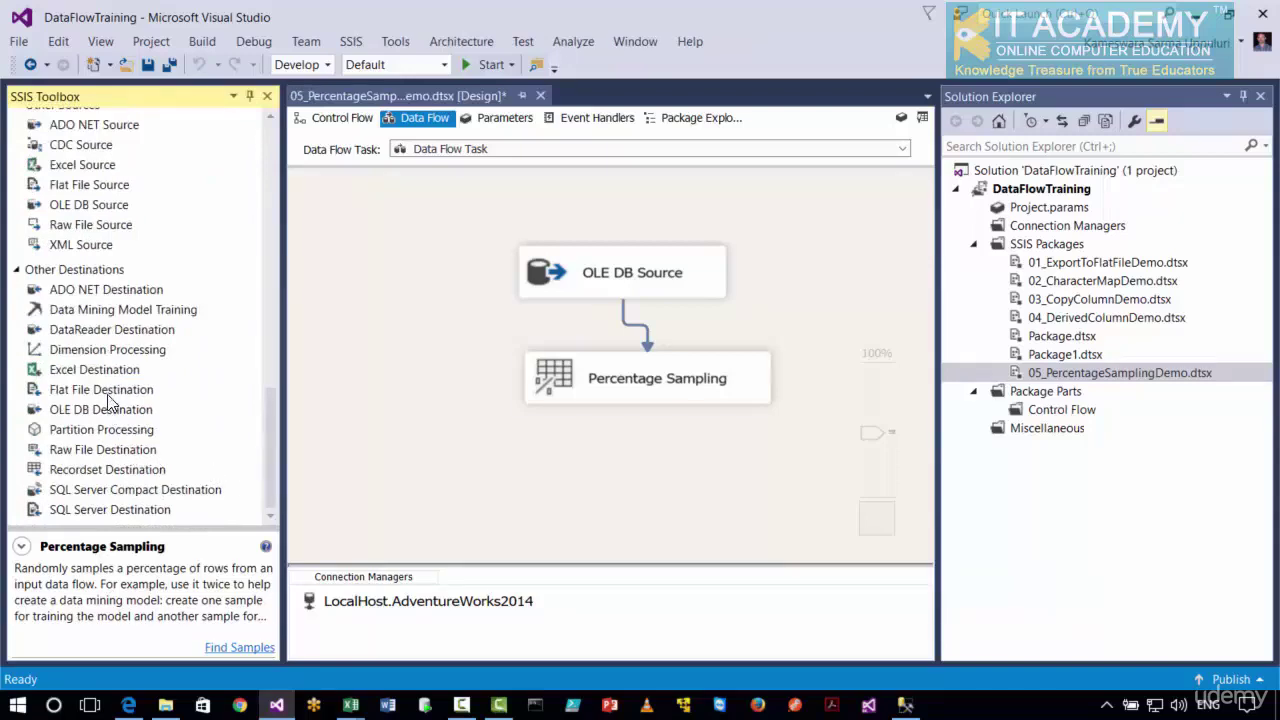
drag(112, 375, 553, 473)
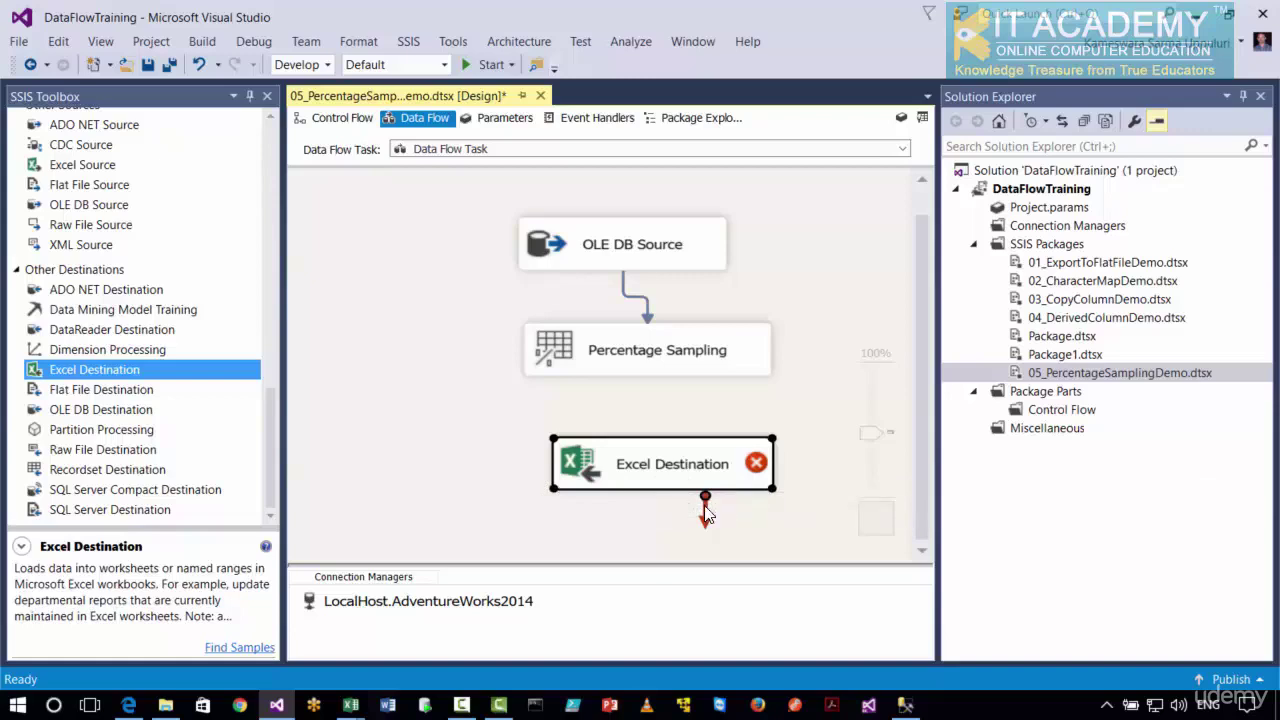
- Connect the Sampling Selected Output of Percentage Sampling to the Excel Destination and shift that destination to the left
click(676, 356)
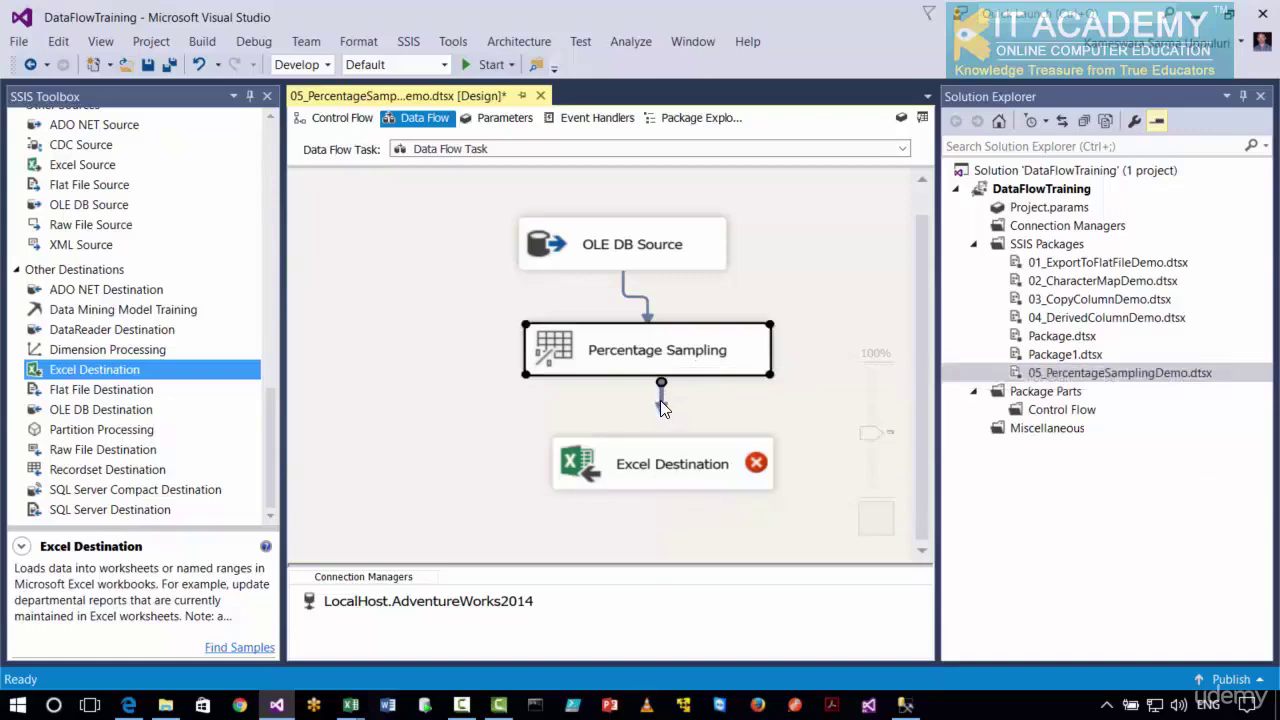
drag(661, 405, 660, 476)
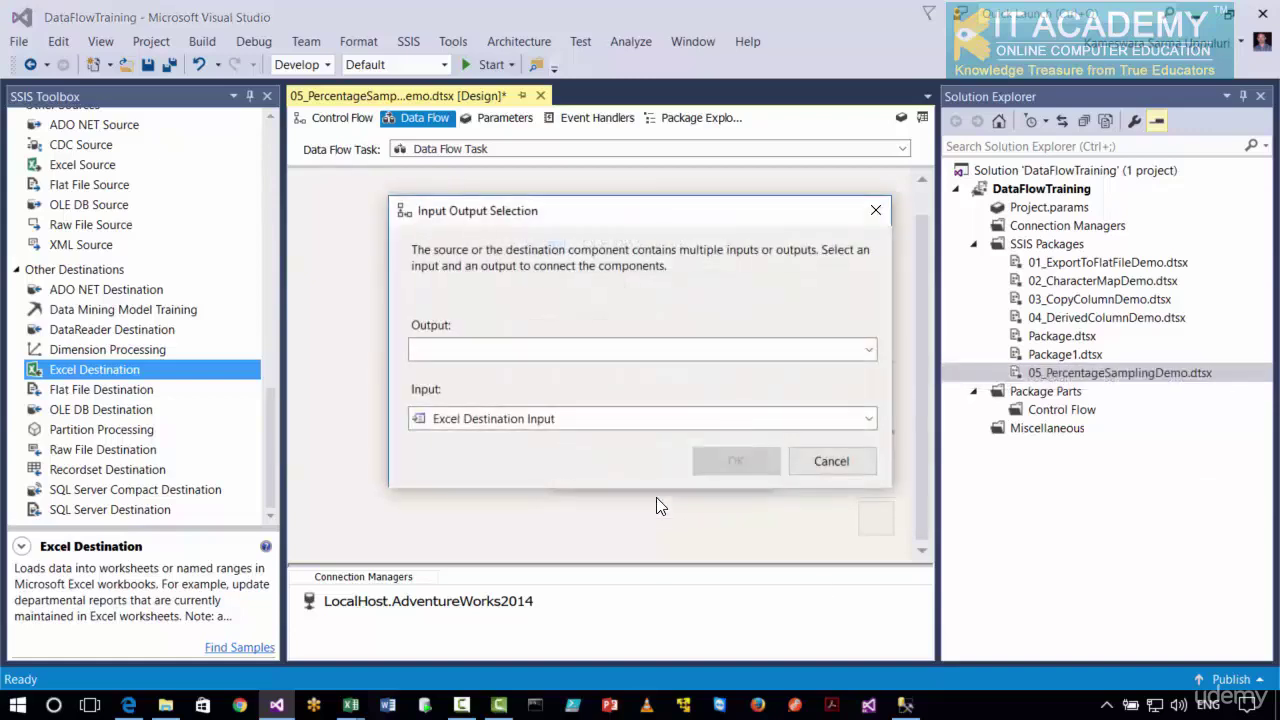
drag(681, 218, 942, 173)
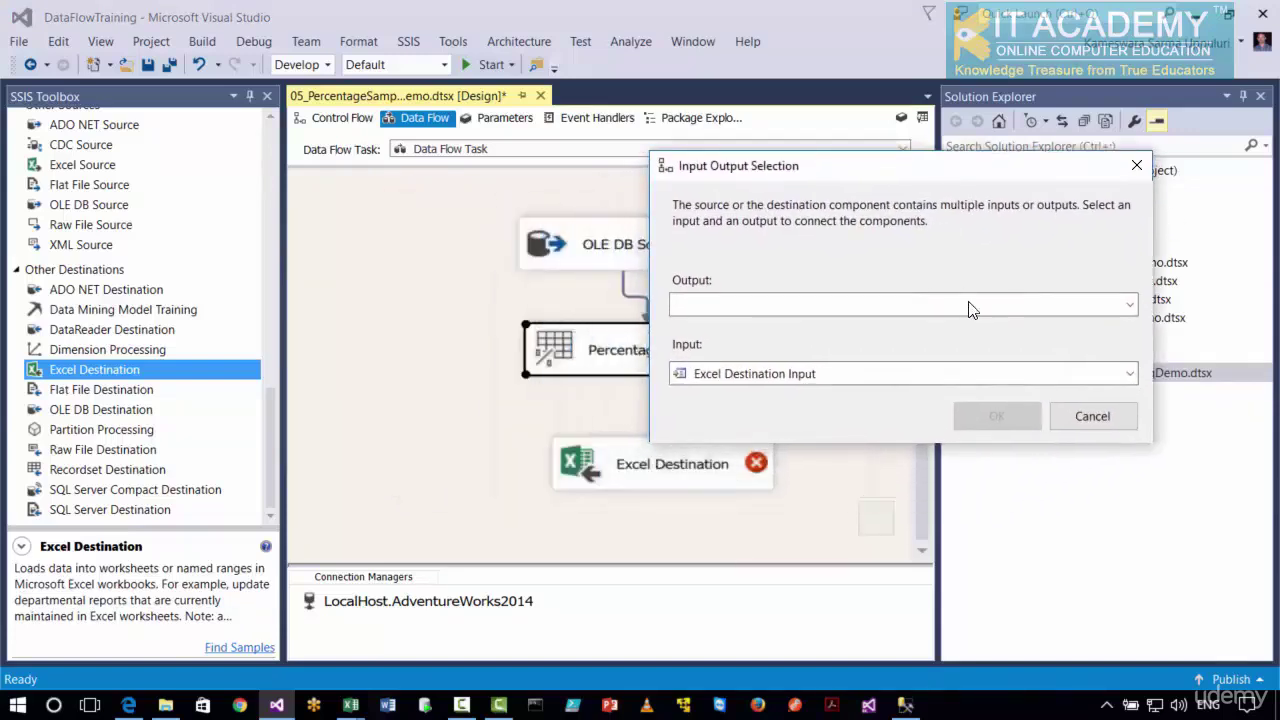
click(1129, 304)
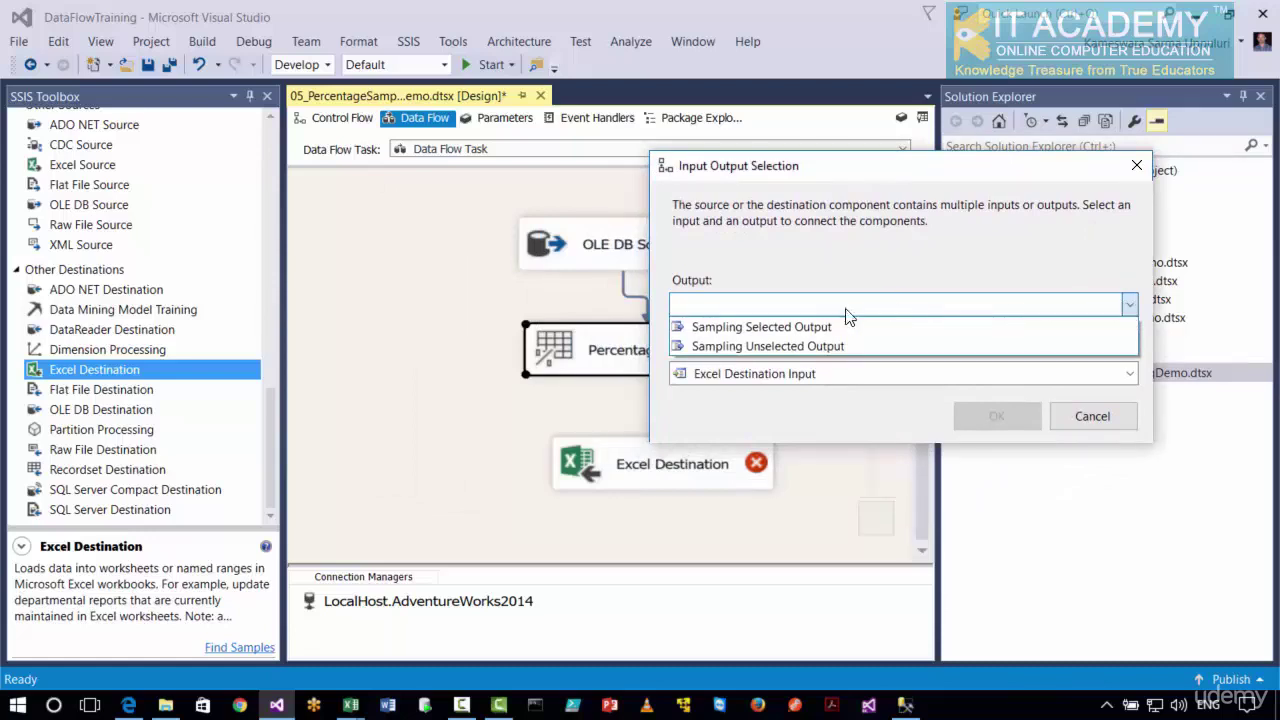
click(803, 325)
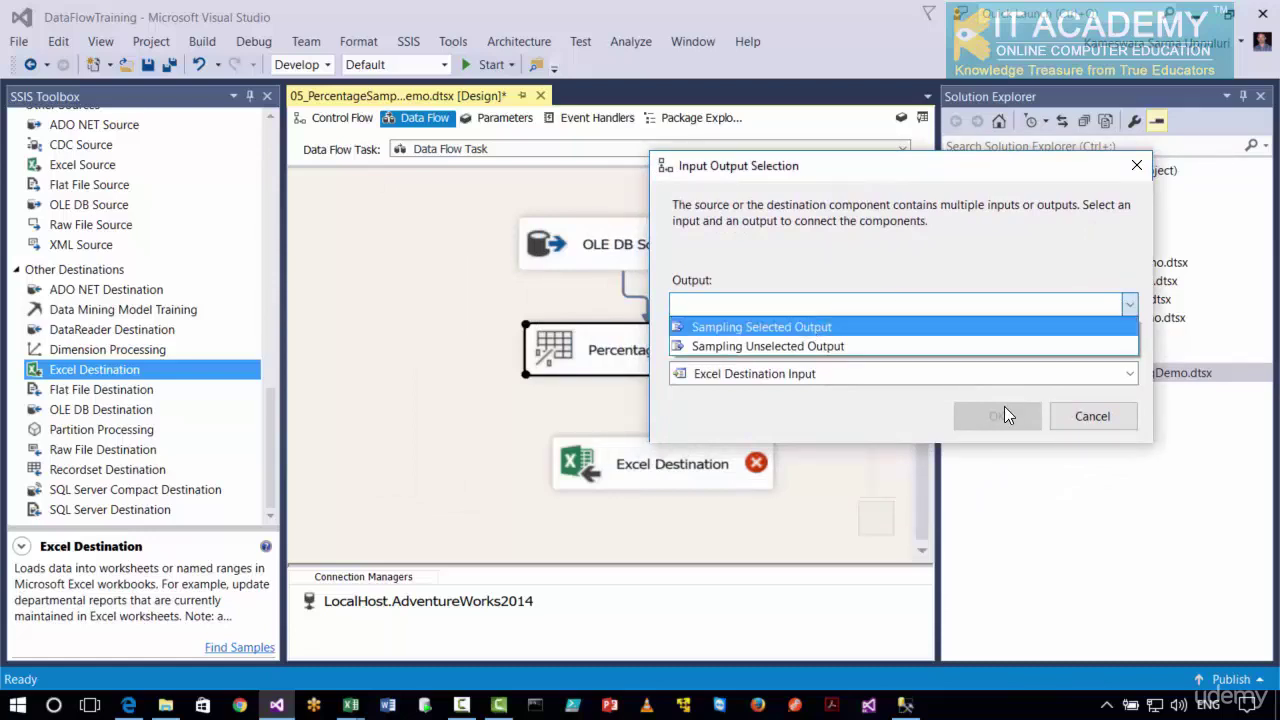
click(972, 423)
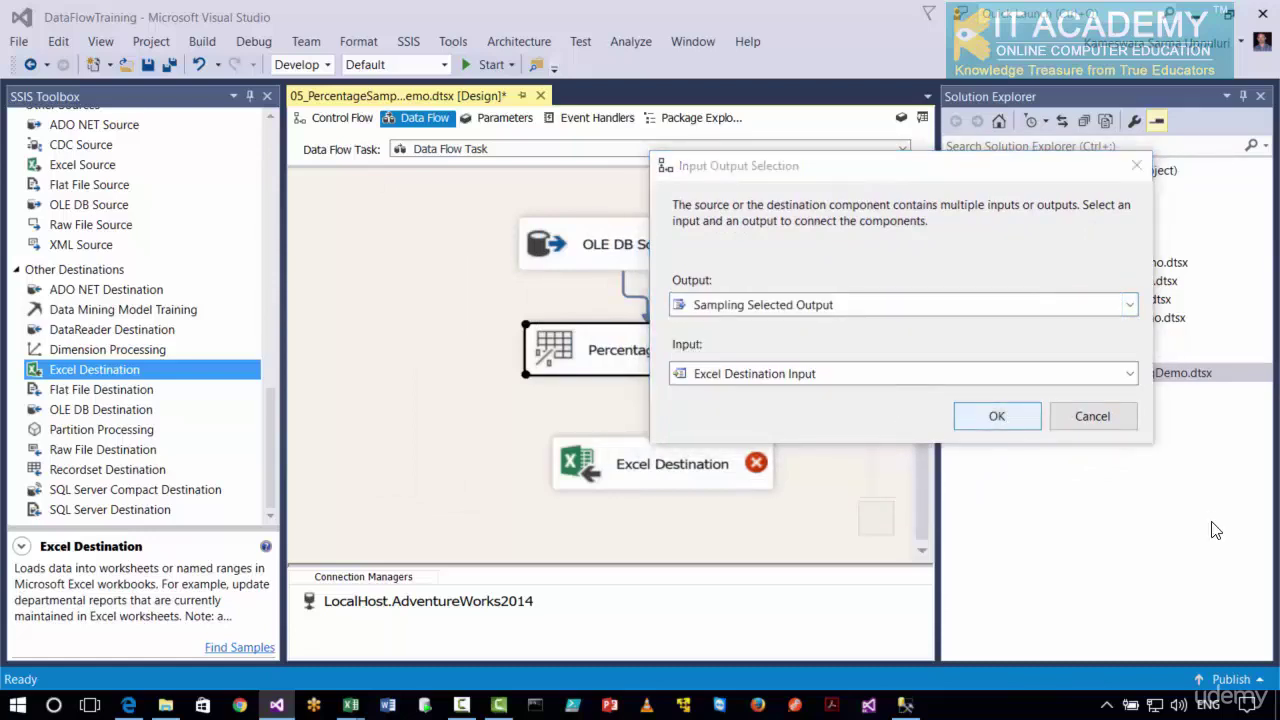
drag(657, 477, 497, 486)
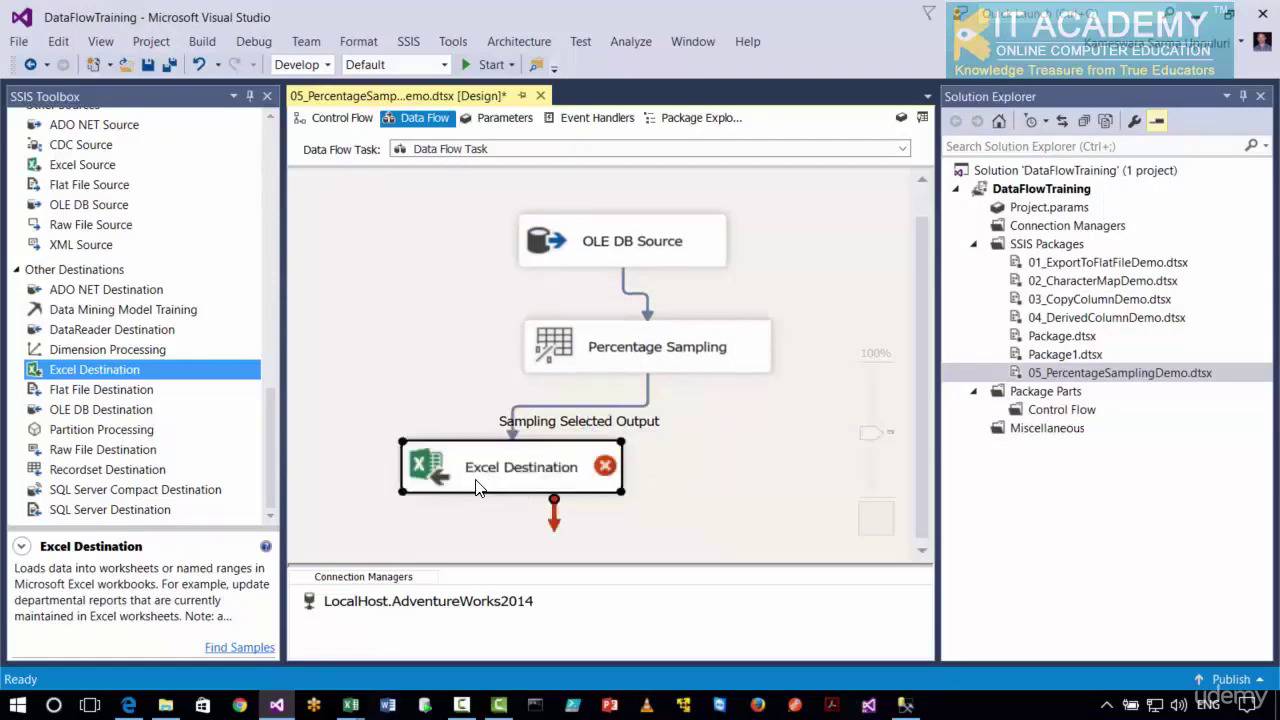
- Add a second Excel Destination fed by the Sampling Unselected Output, and close Solution Explorer to widen the design surface
drag(128, 371, 724, 452)
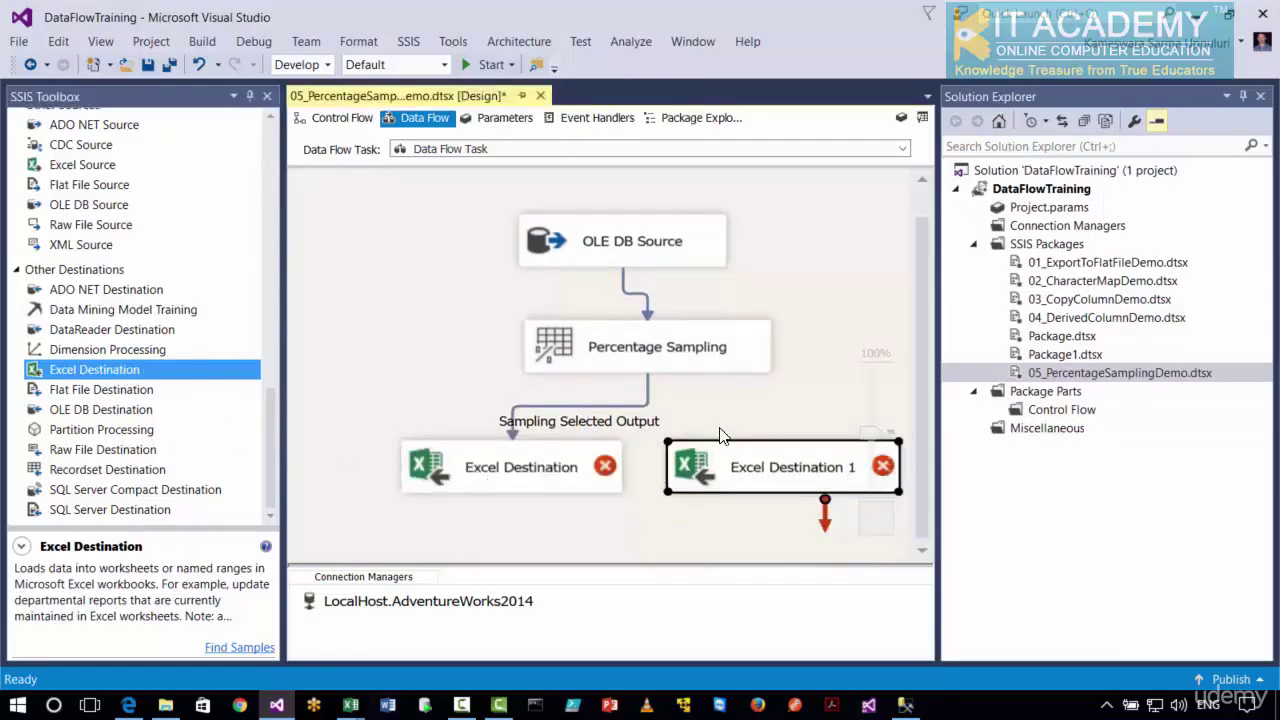
drag(661, 395, 754, 472)
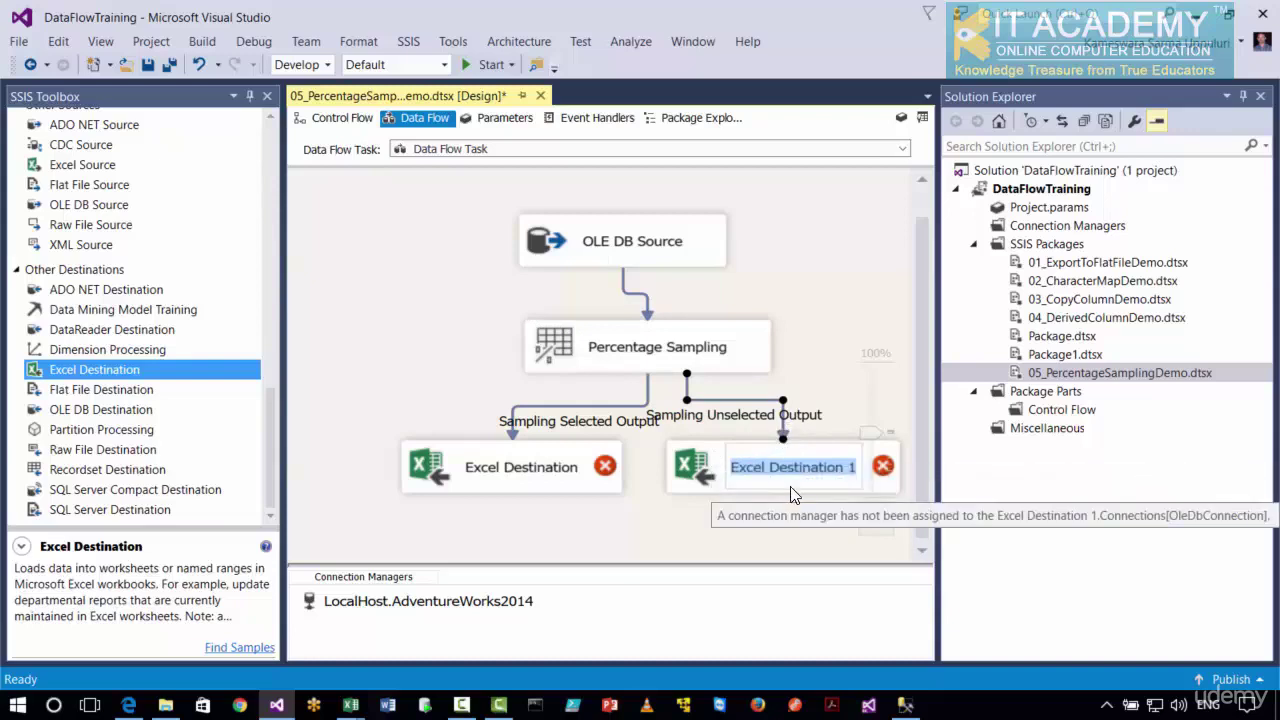
click(1260, 96)
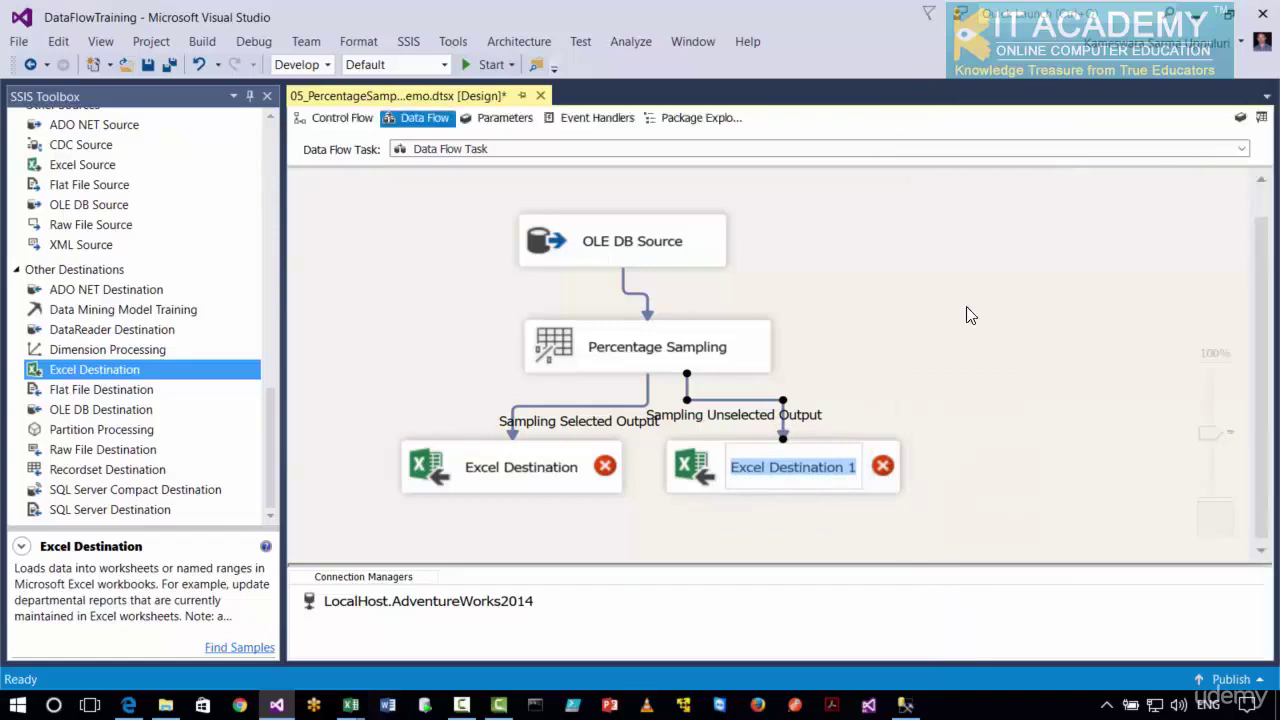
- Create an Excel connection manager for the first Excel Destination, pointing to a new PSSOP workbook in H:\Outputs
double_click(526, 474)
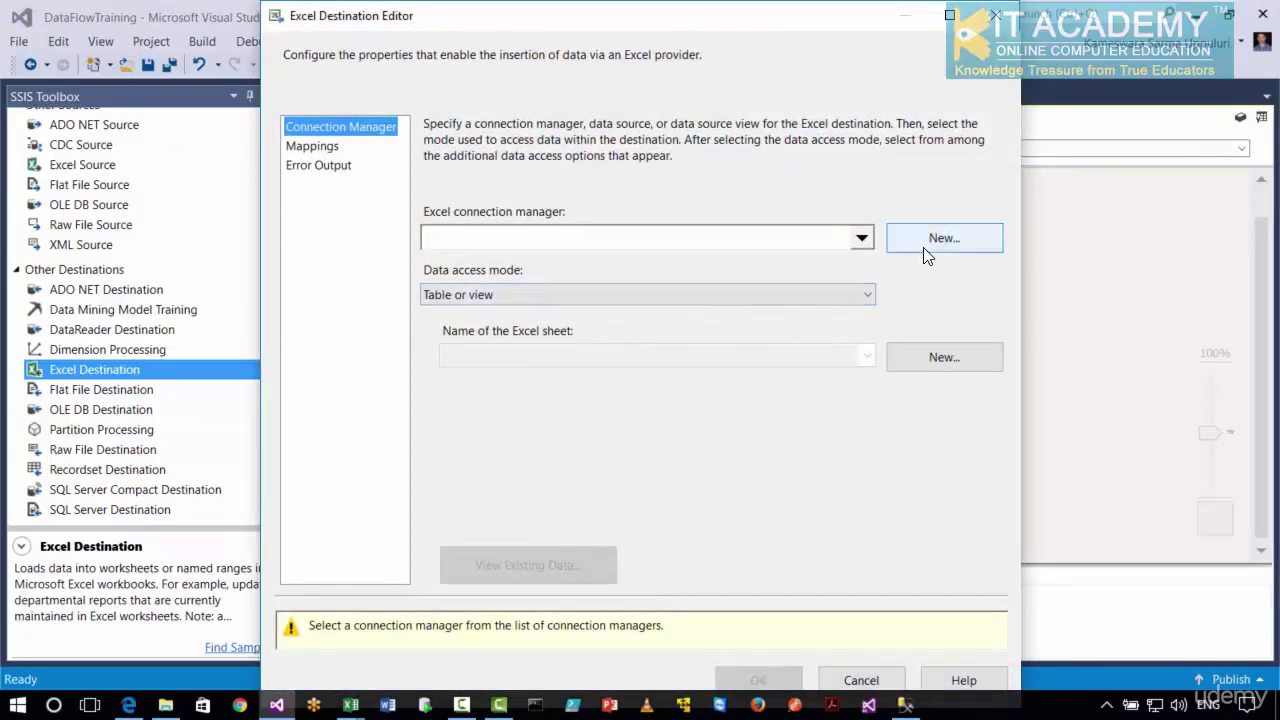
click(923, 247)
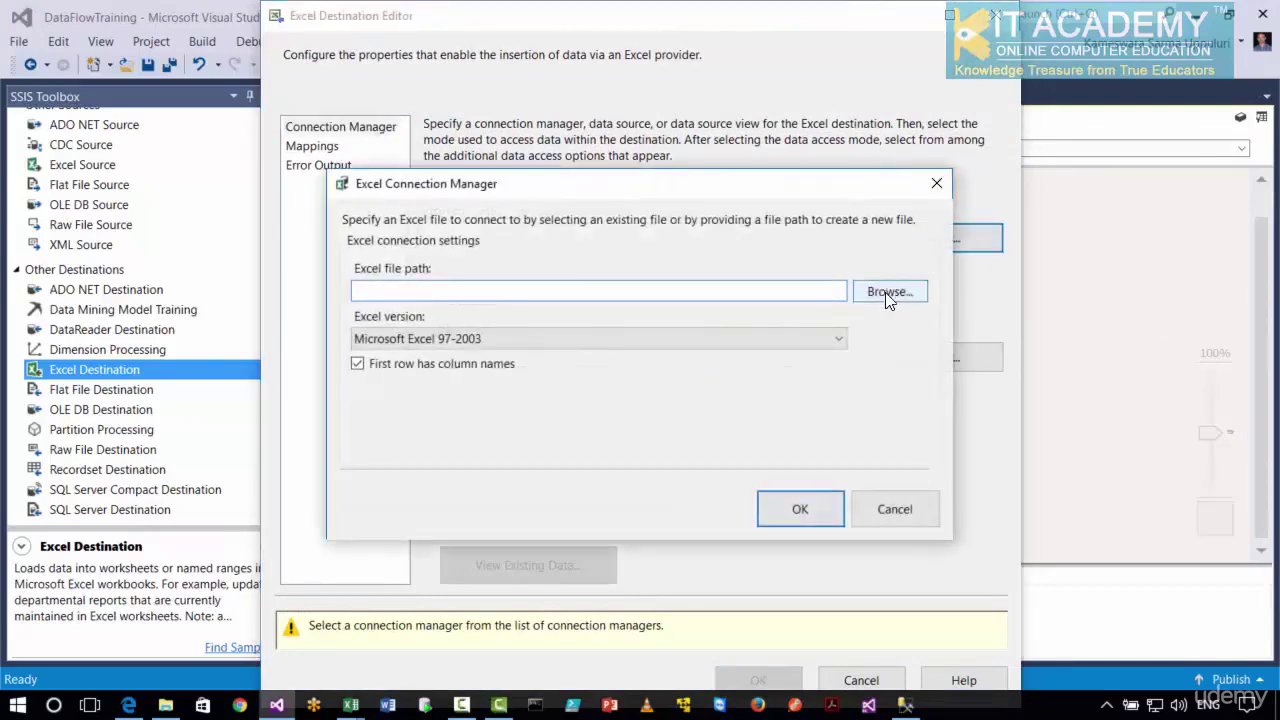
click(887, 292)
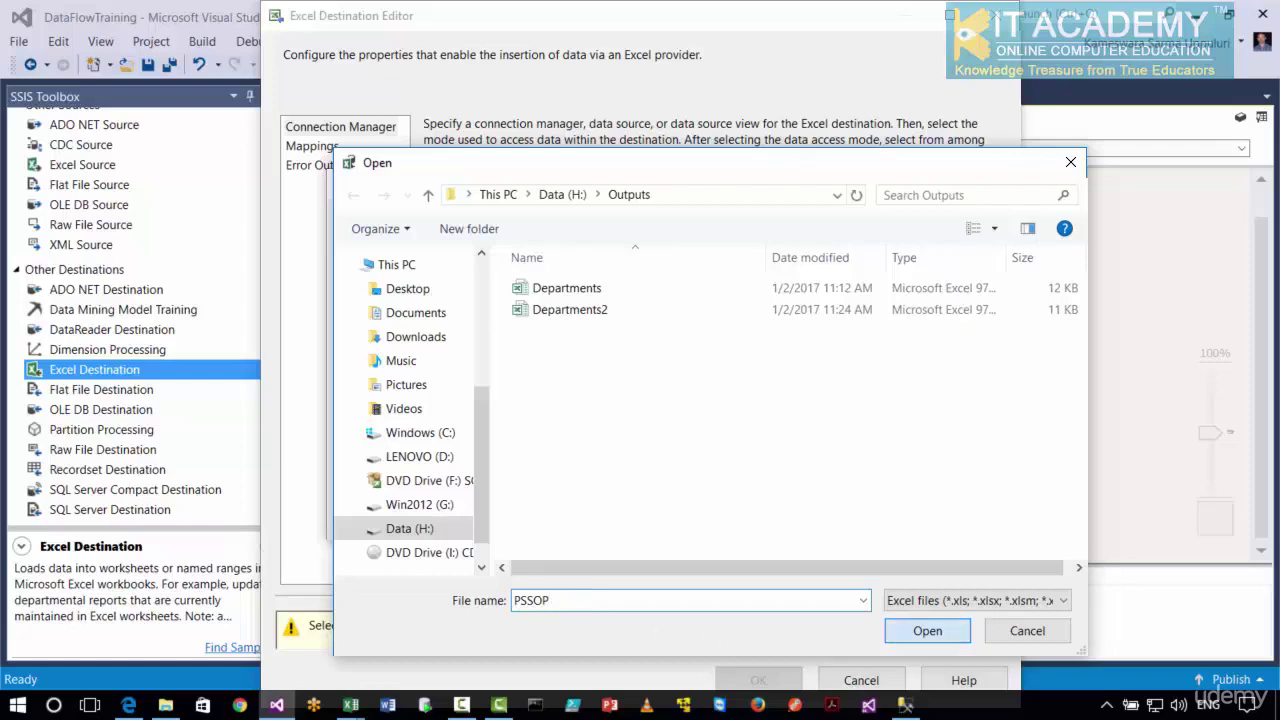
click(930, 630)
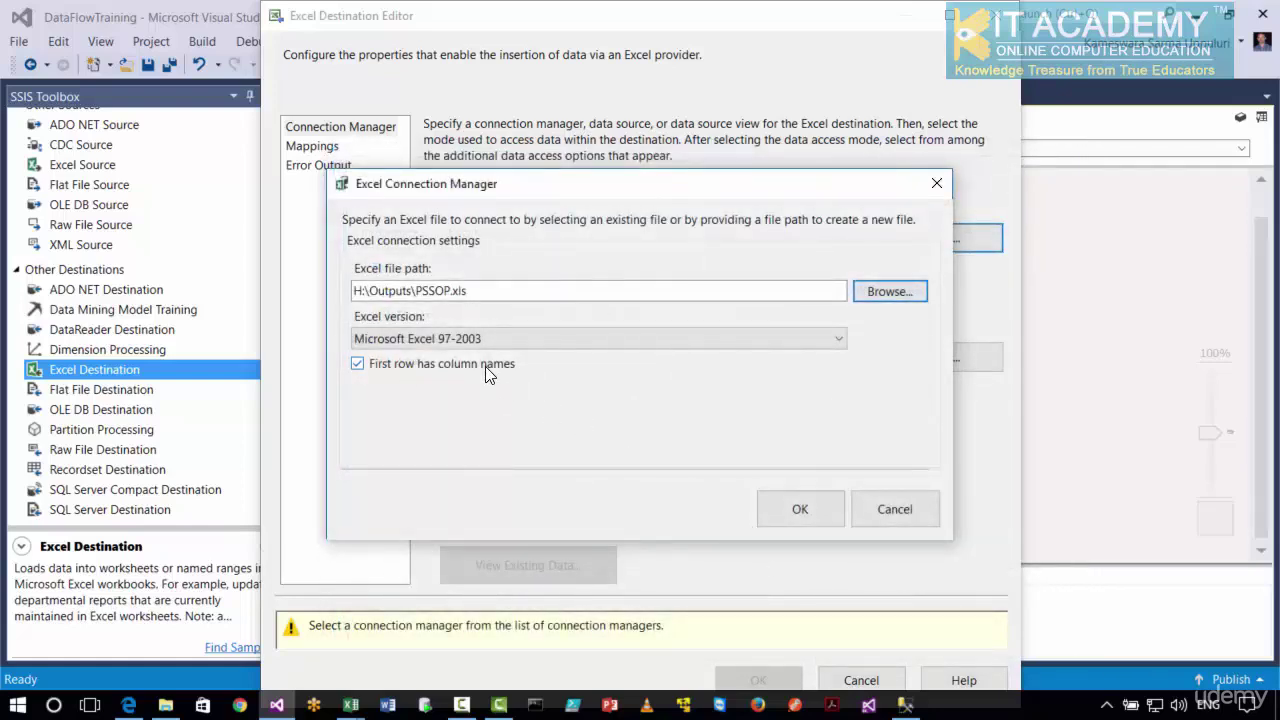
click(777, 511)
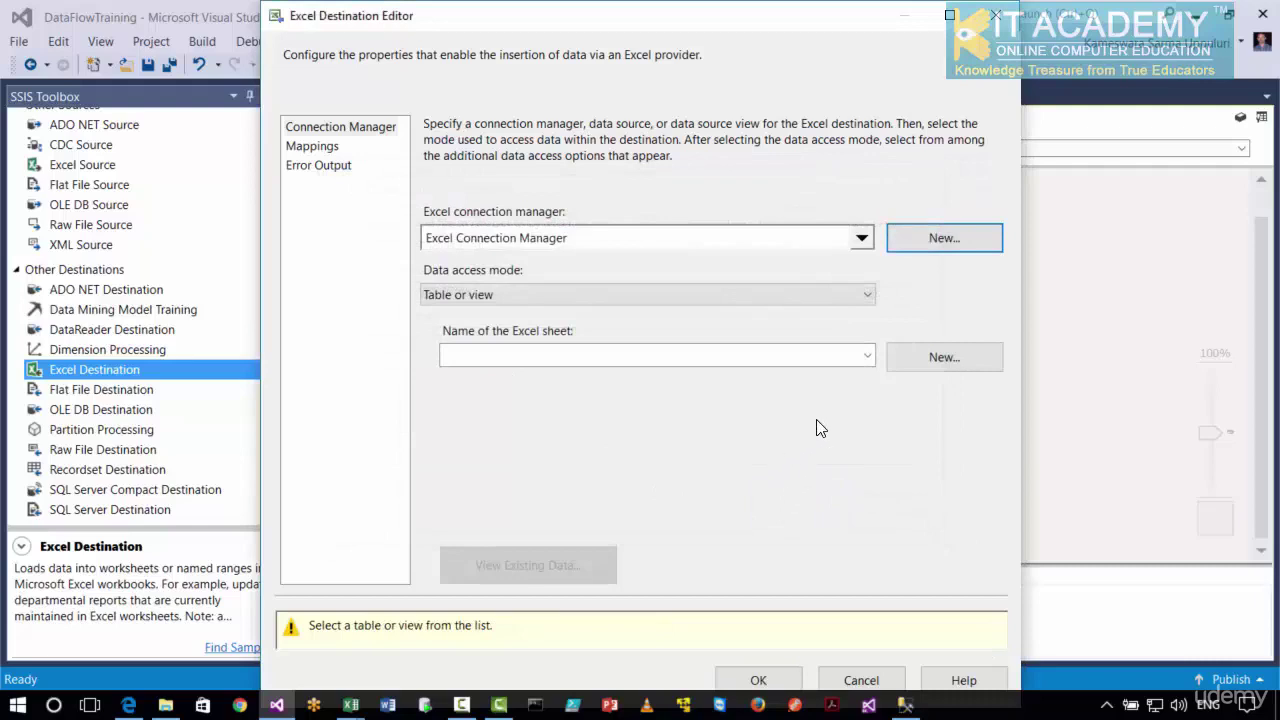
- Create a new Excel sheet named SelectedRecords with Title, FirstName, MiddleName and LastName columns for the first Excel Destination
click(866, 356)
click(1090, 458)
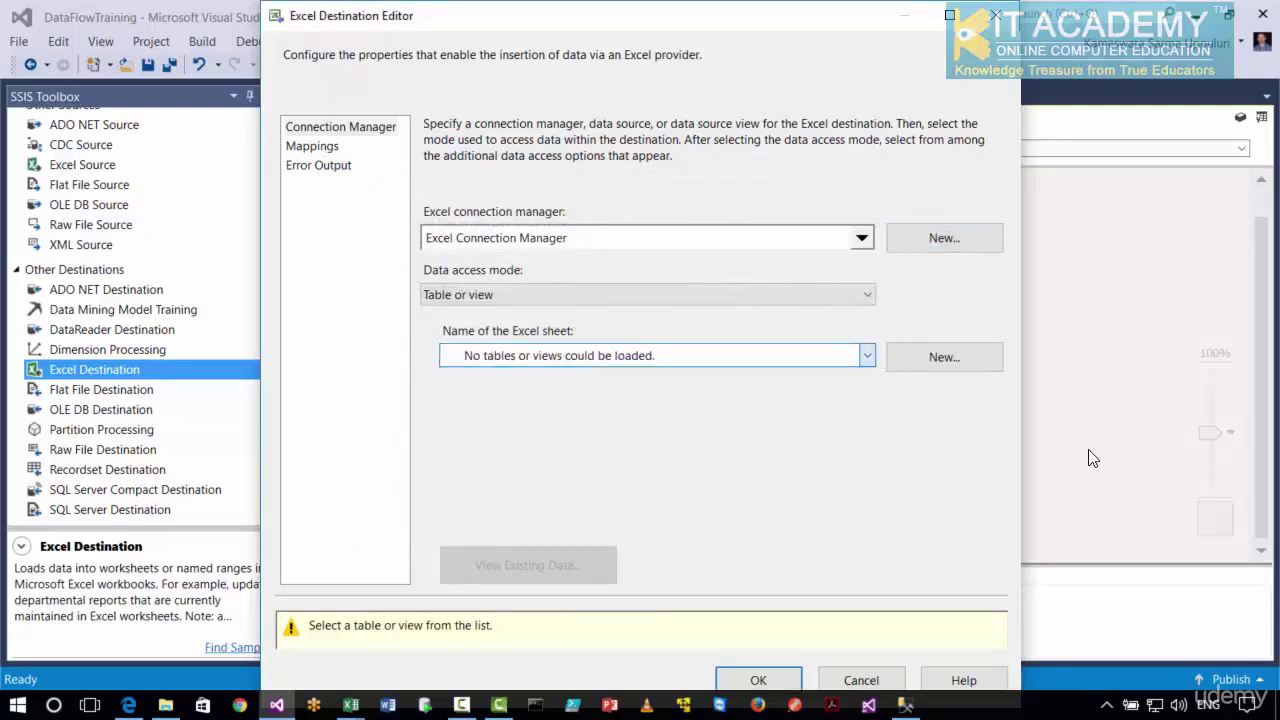
click(913, 363)
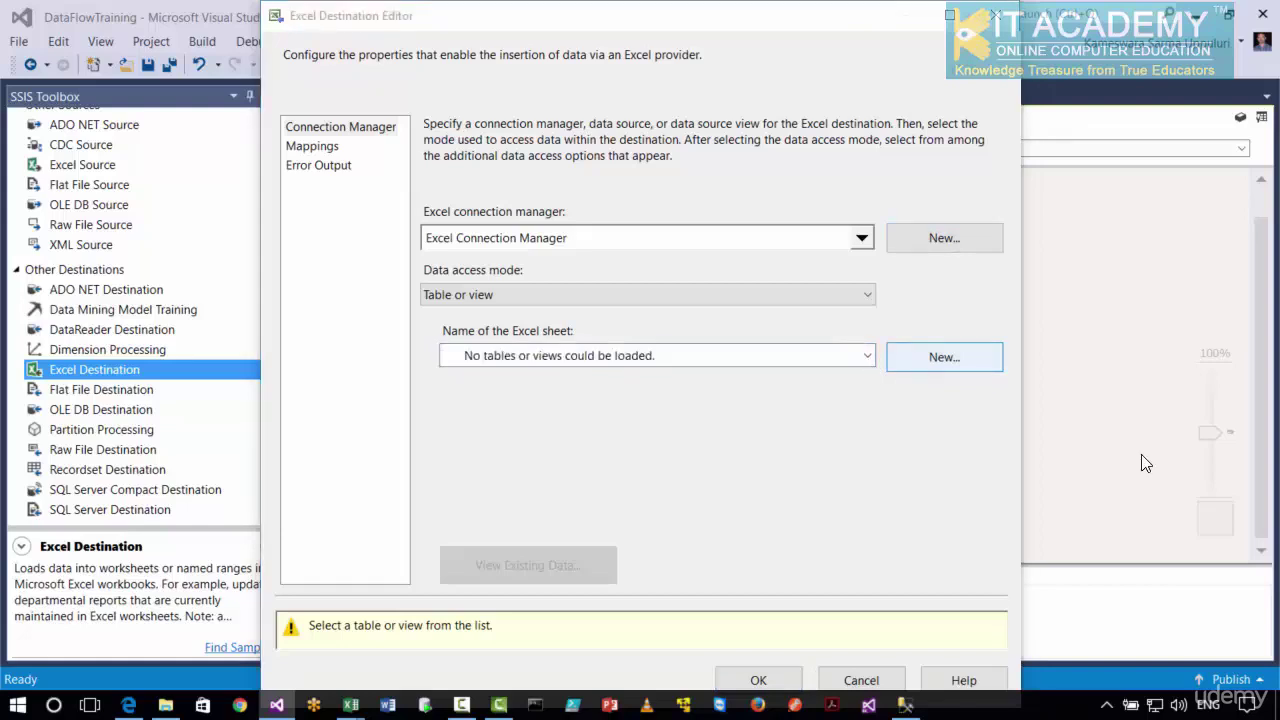
click(840, 384)
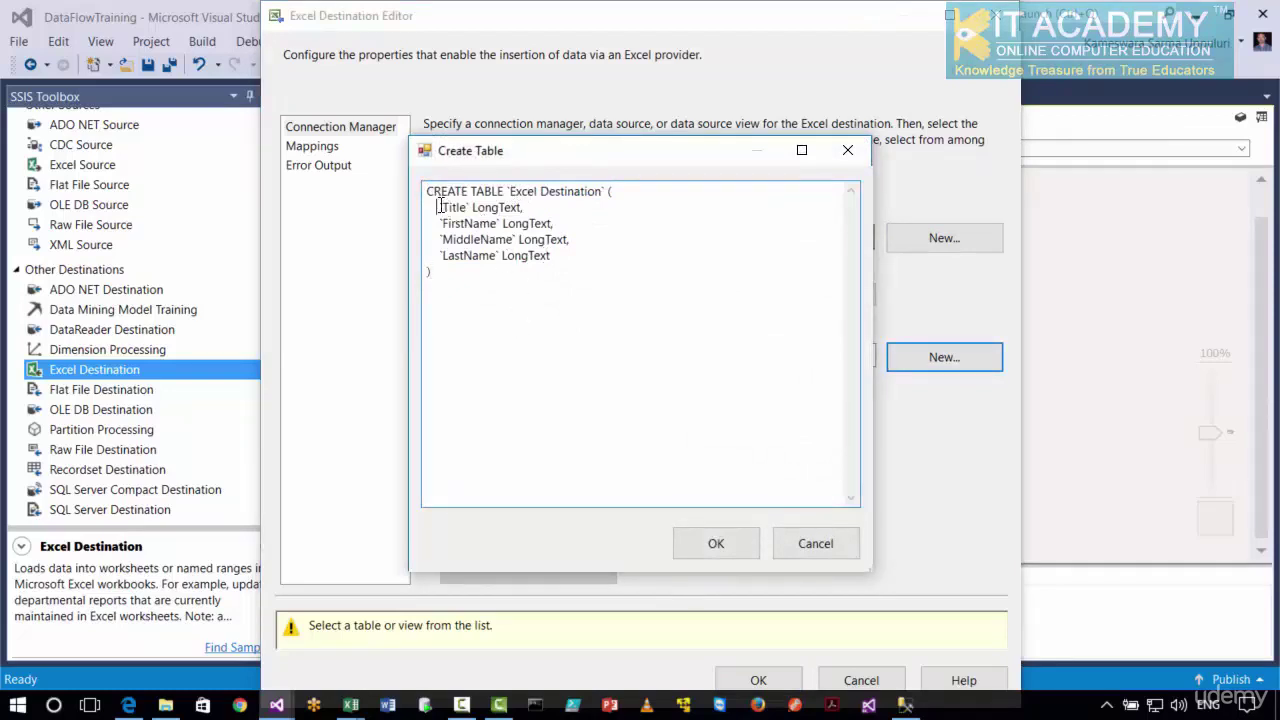
drag(437, 206, 551, 256)
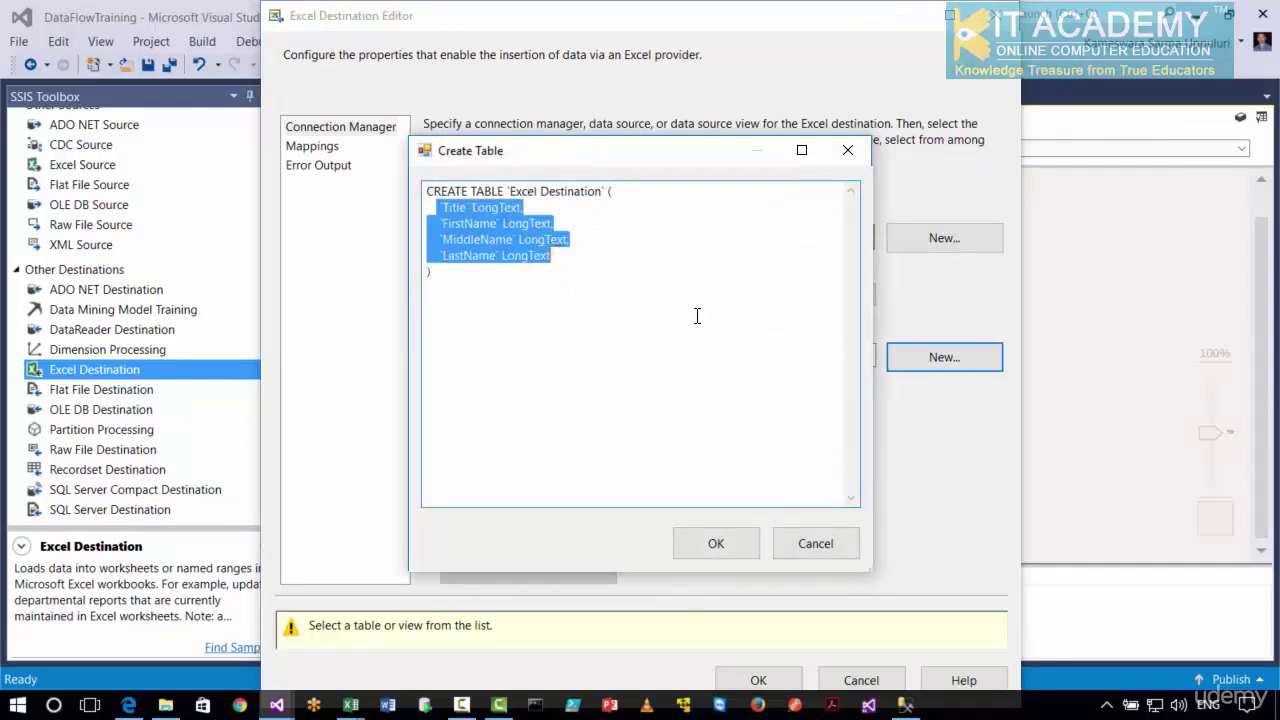
click(716, 386)
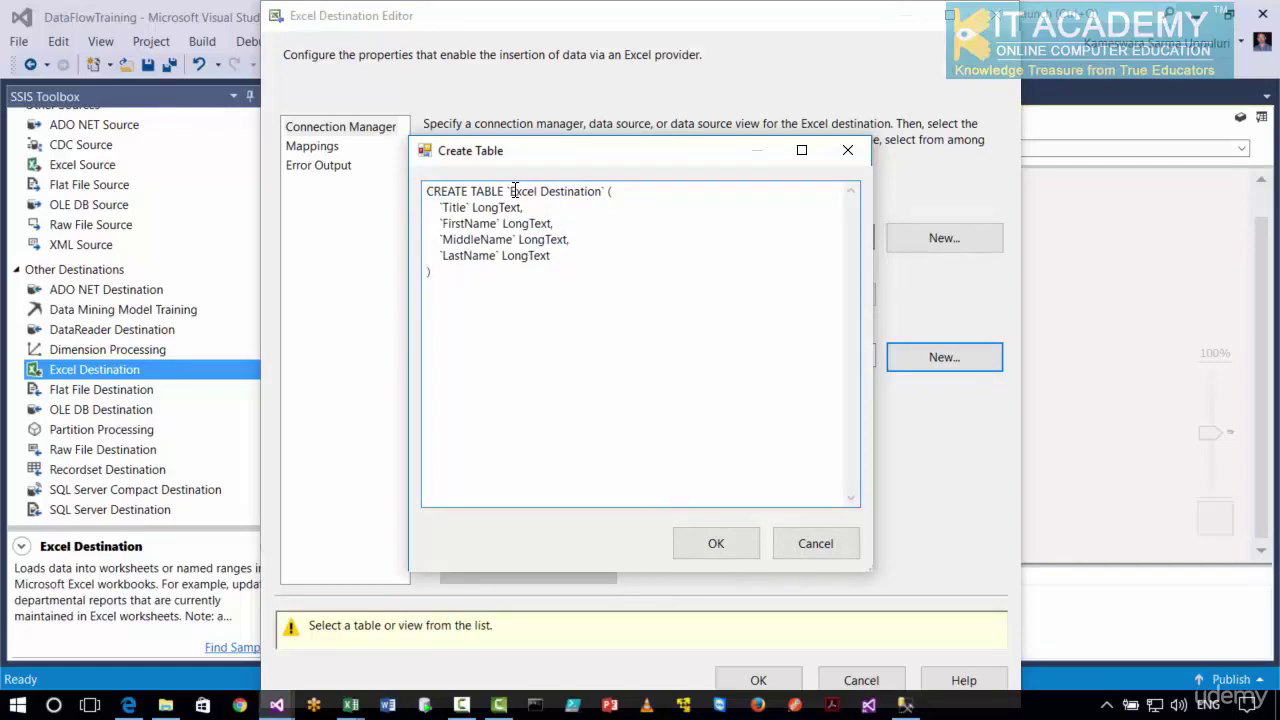
drag(515, 193, 602, 201)
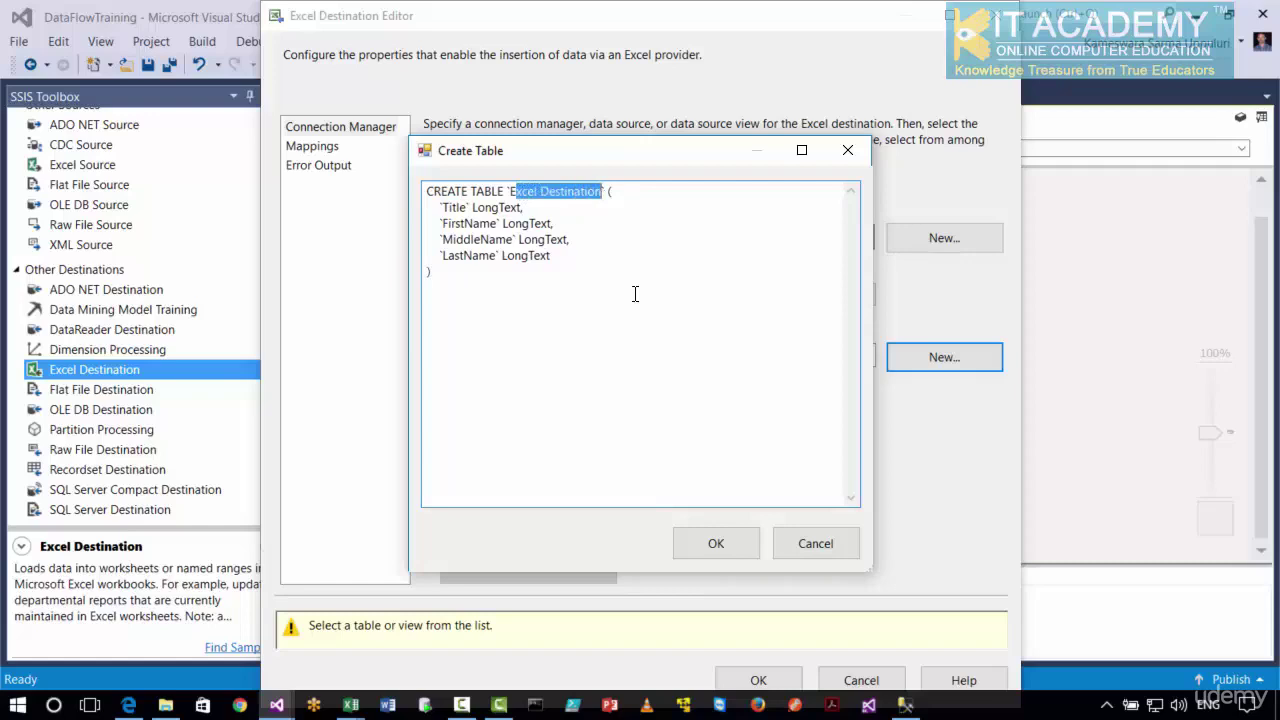
key(BackSpace)
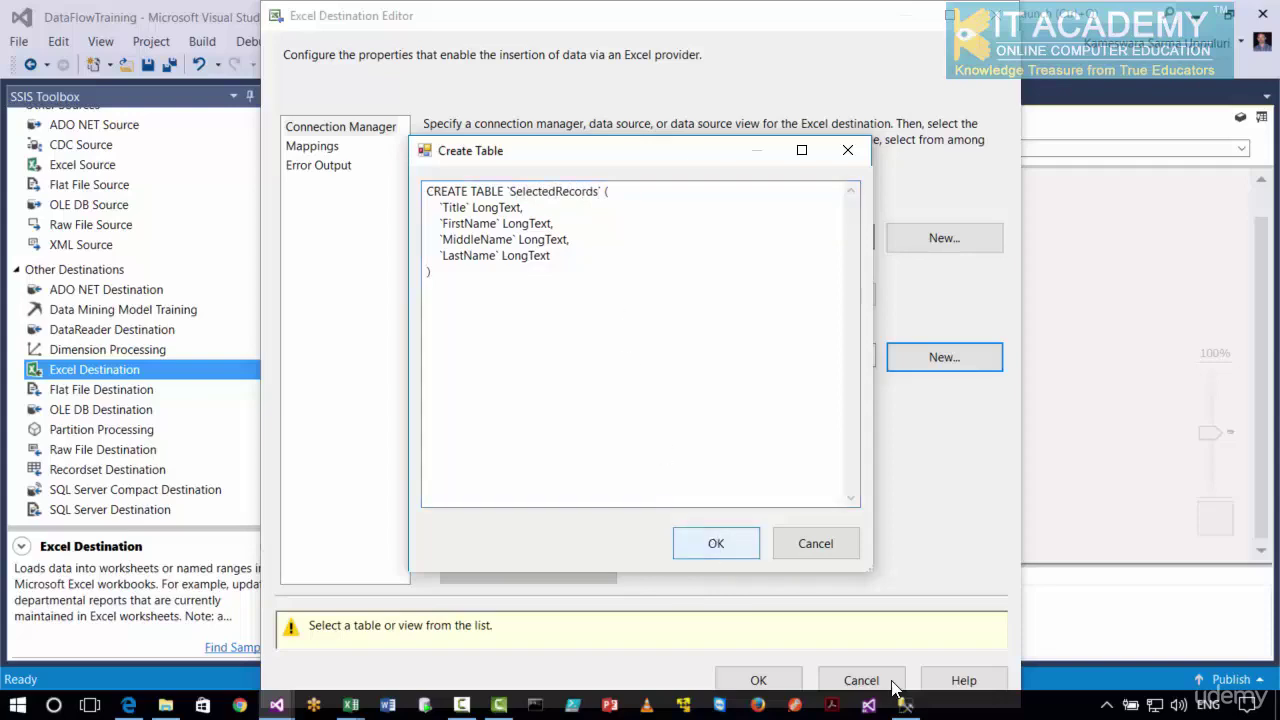
key(Return)
- Keep SelectedRecords as the target sheet, map the input columns to its matching columns and accept the destination settings
click(884, 404)
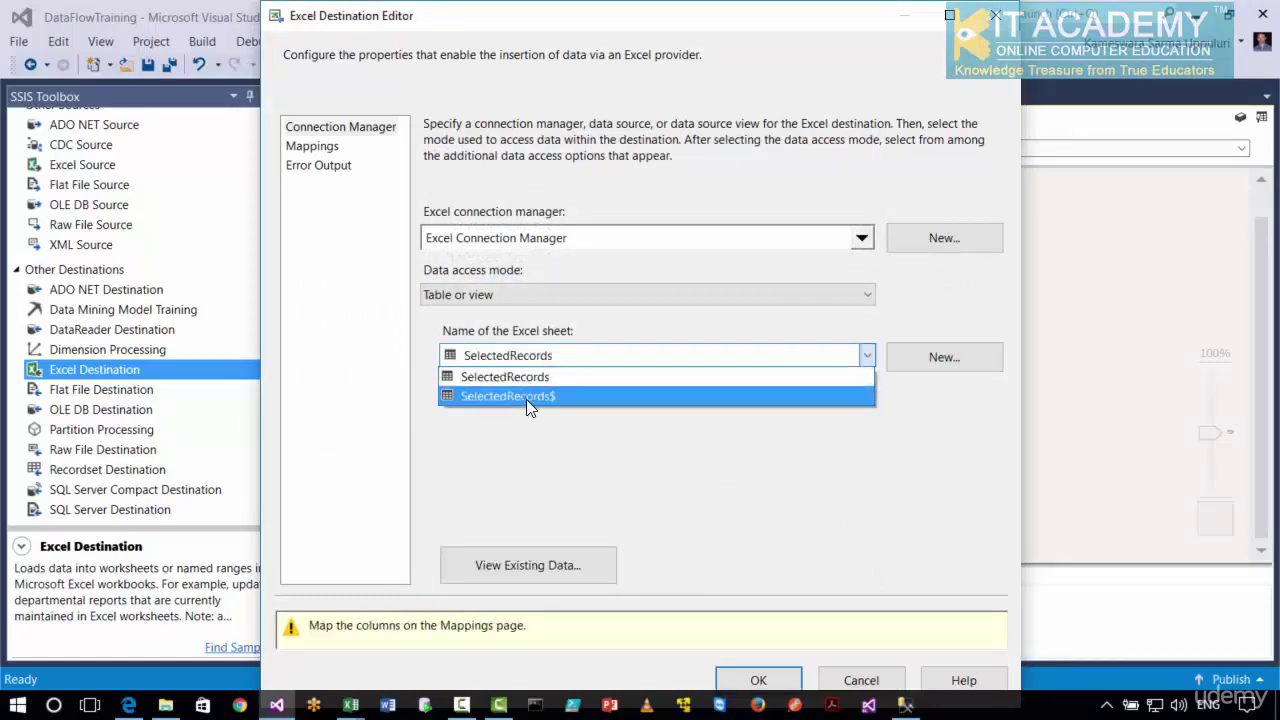
click(664, 475)
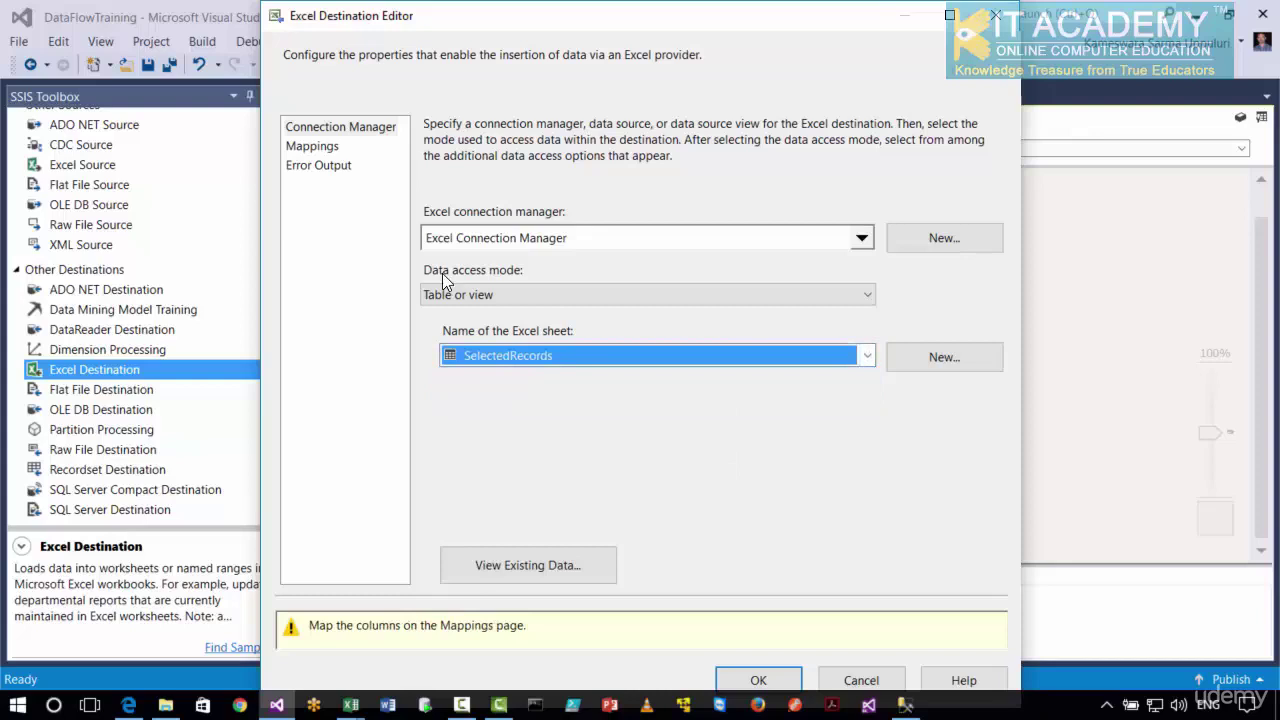
click(325, 148)
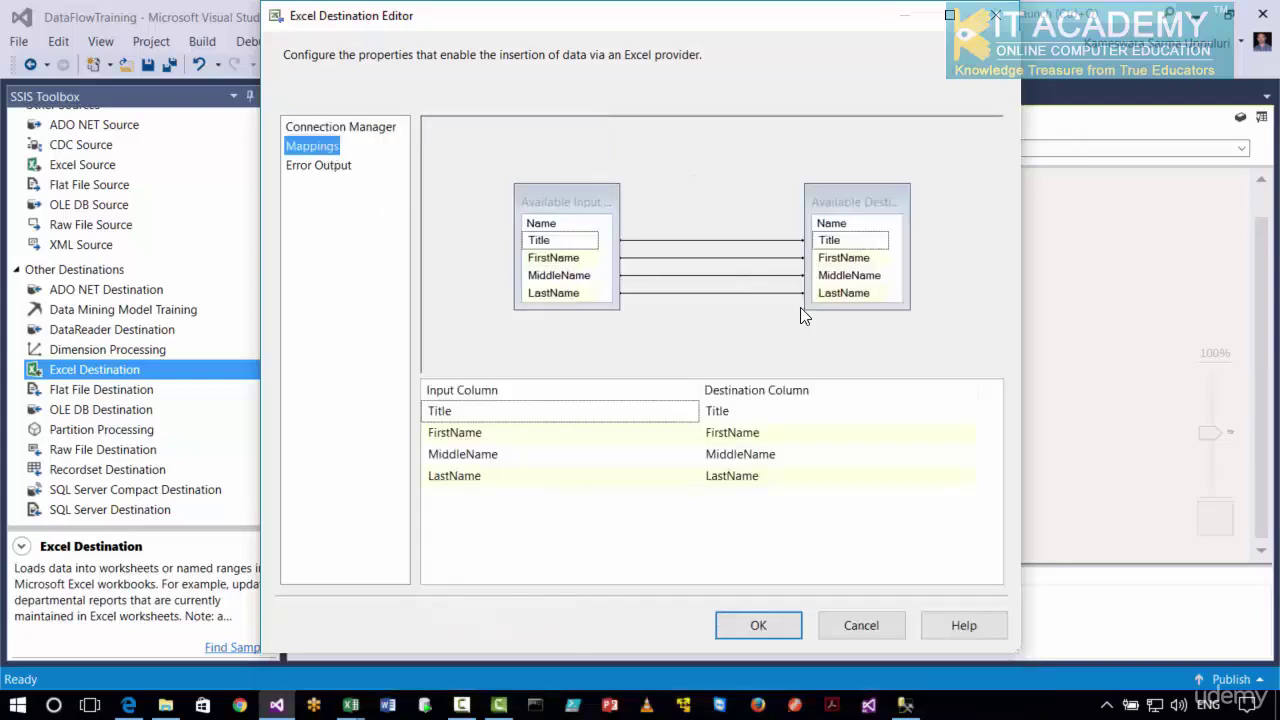
click(758, 620)
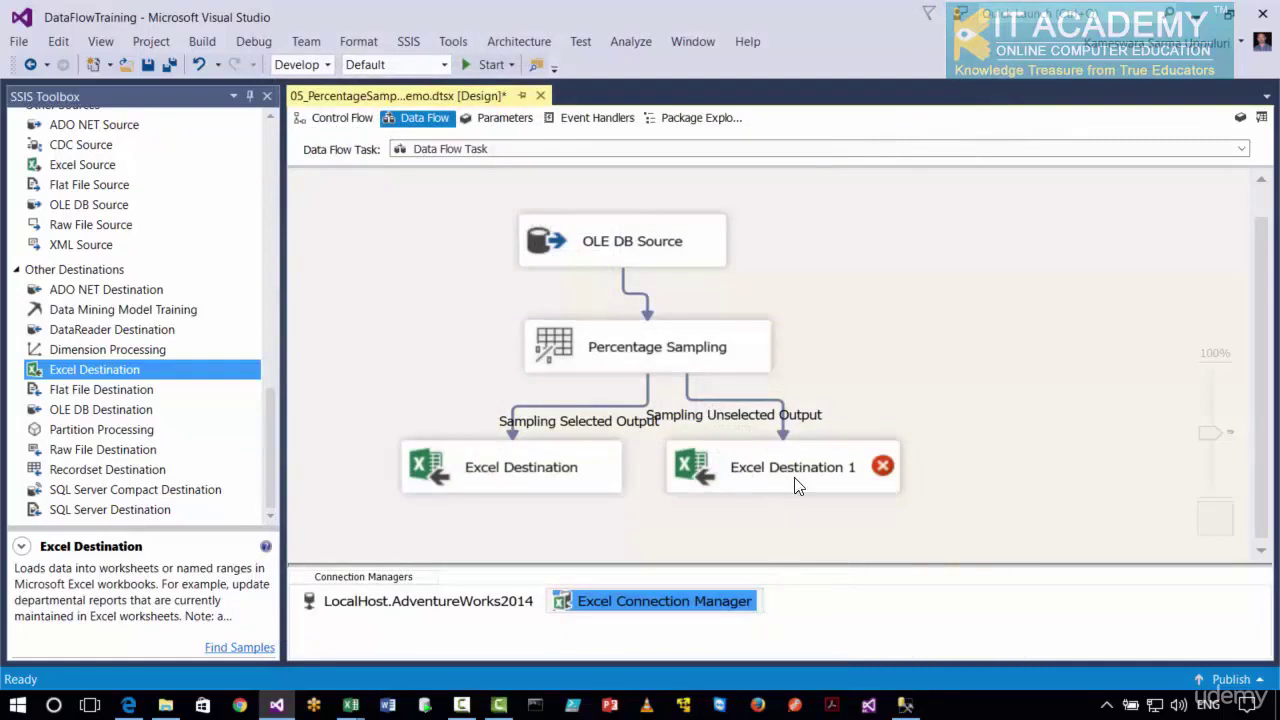
- Move Excel Destination 1 farther right and open its settings, keeping the existing Excel Connection Manager
drag(794, 486, 963, 488)
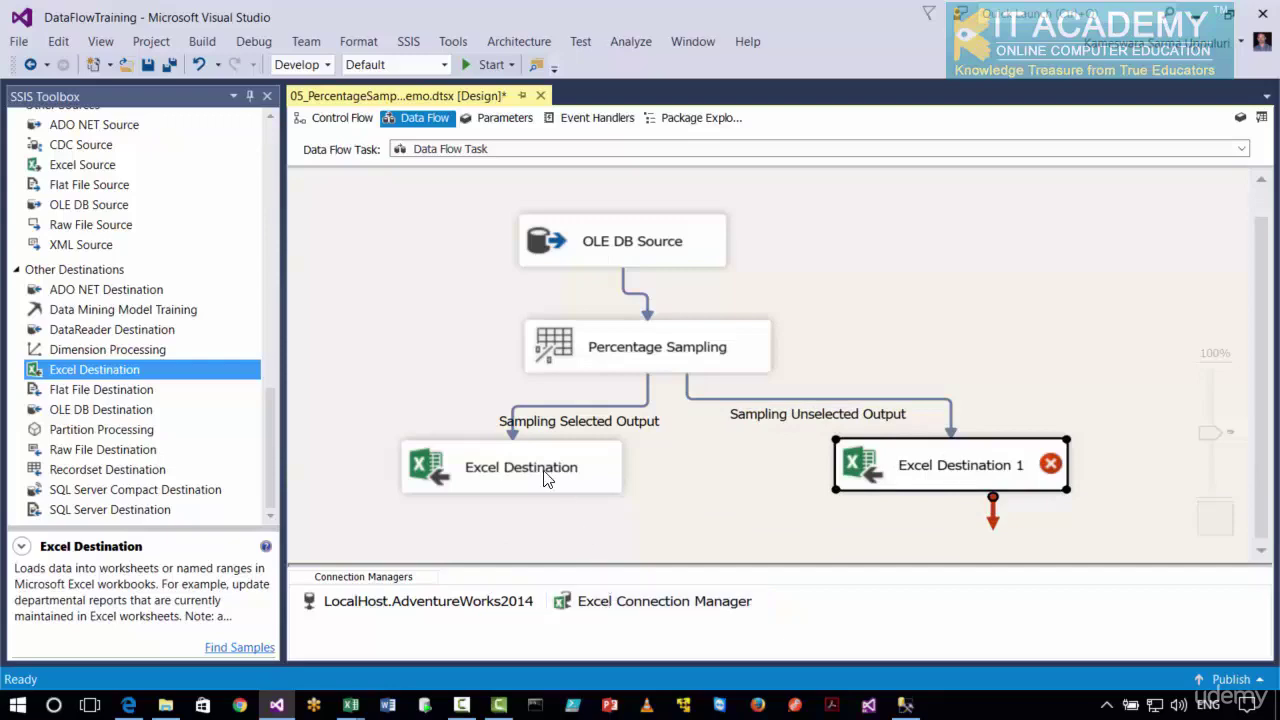
double_click(918, 484)
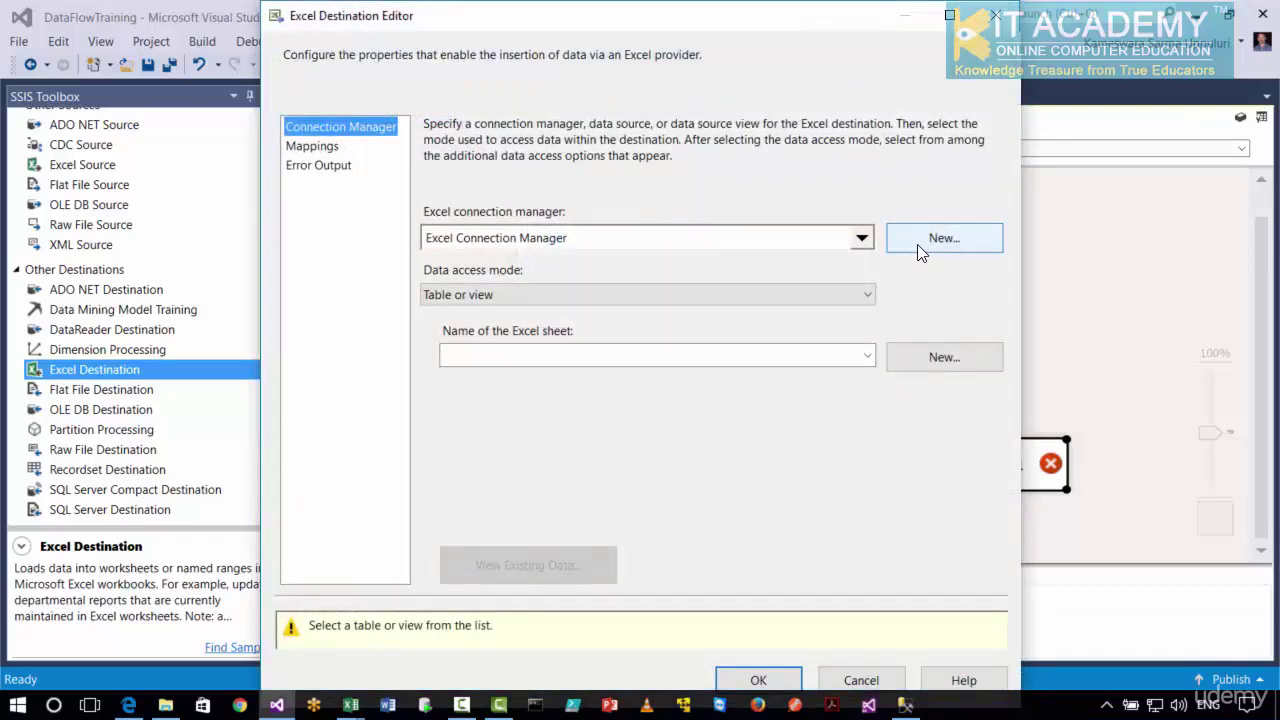
click(585, 240)
click(705, 443)
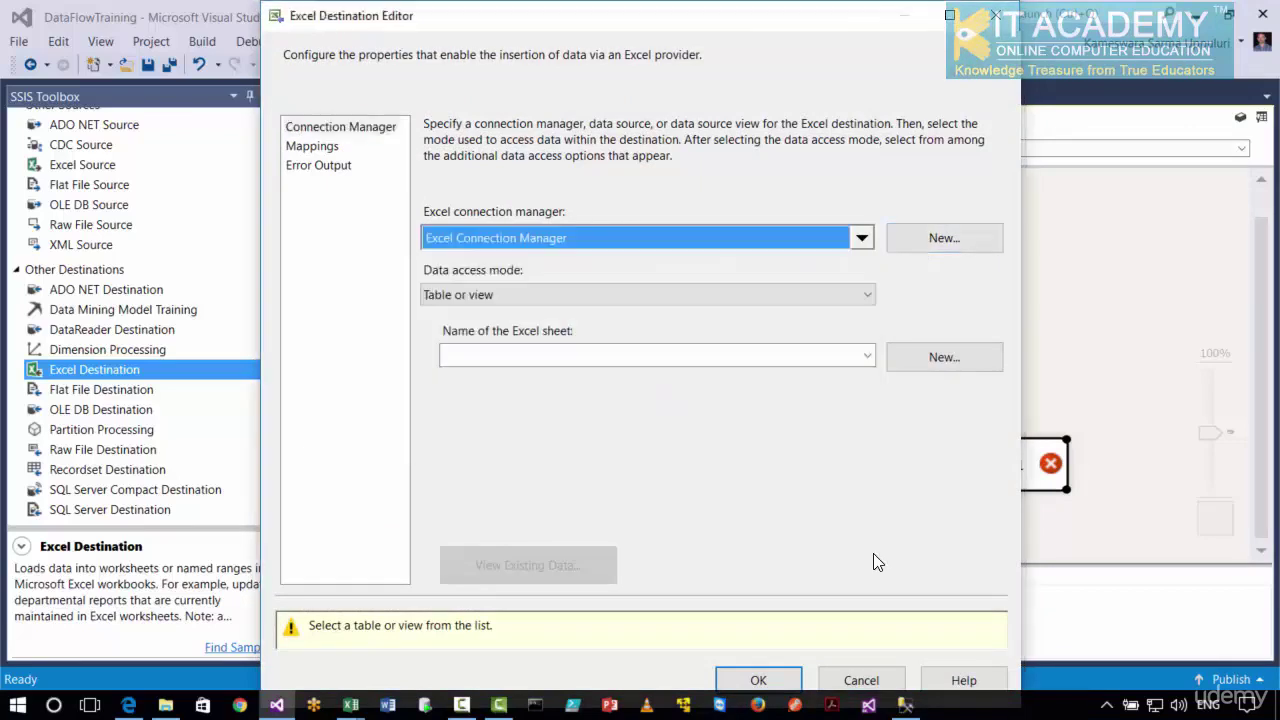
- Create a new Excel sheet named UnSelectedRecords with Title, FirstName, MiddleName and LastName columns for Excel Destination 1
click(931, 358)
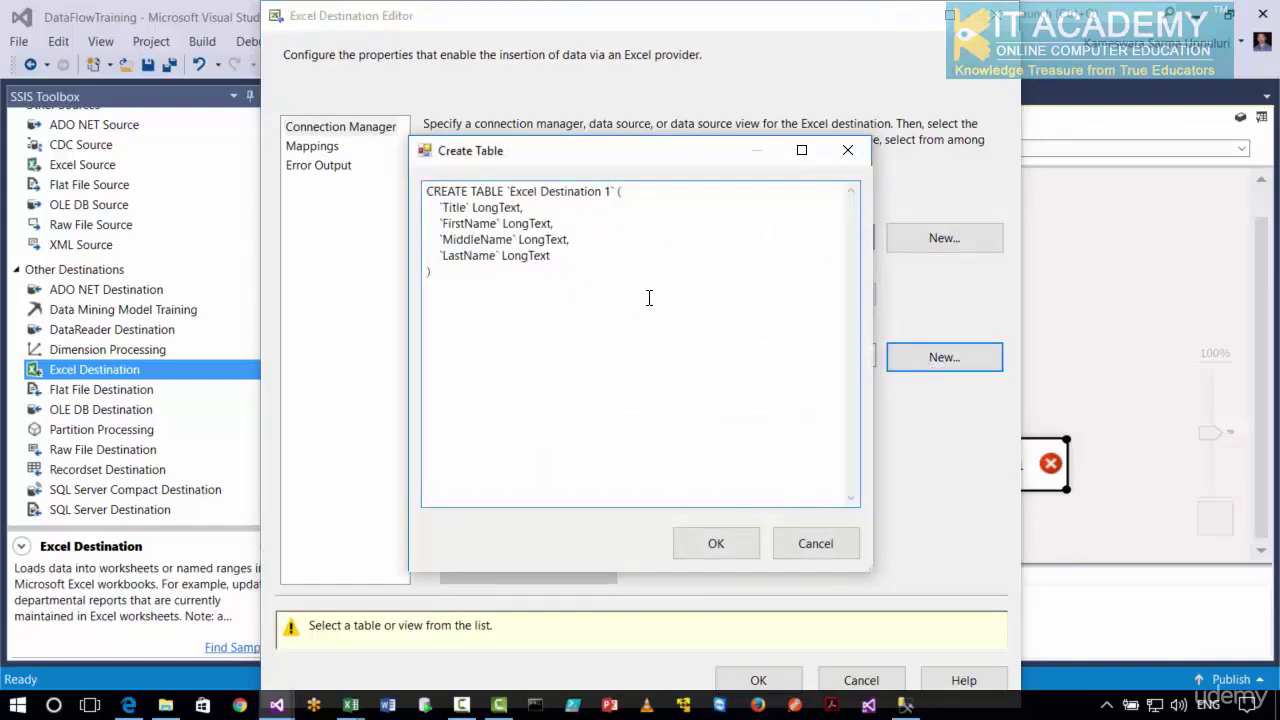
key(BackSpace)
key(BackSpace)
key(BackSpace)
key(BackSpace)
key(BackSpace)
key(BackSpace)
key(BackSpace)
key(BackSpace)
key(BackSpace)
key(BackSpace)
key(BackSpace)
key(BackSpace)
key(BackSpace)
click(684, 543)
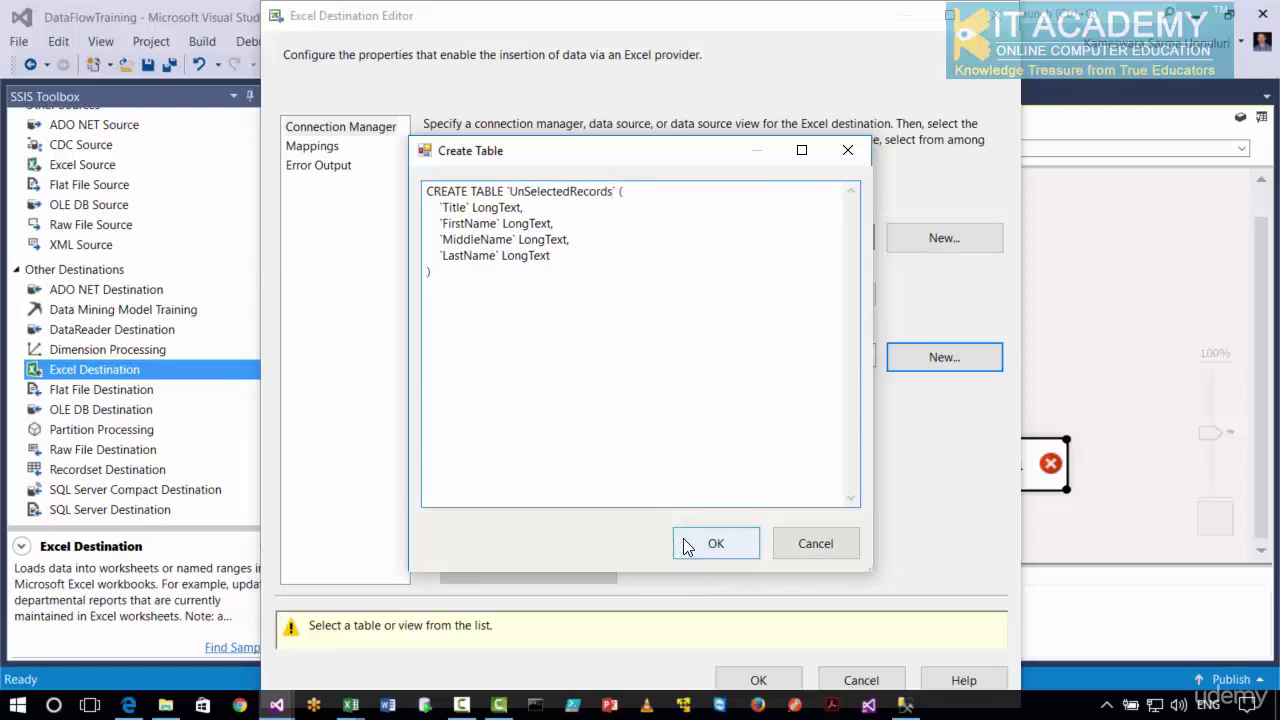
- Choose UnSelectedRecords as Excel Destination 1's target sheet, map the input columns to its matching columns, accept the settings and save the package
click(906, 402)
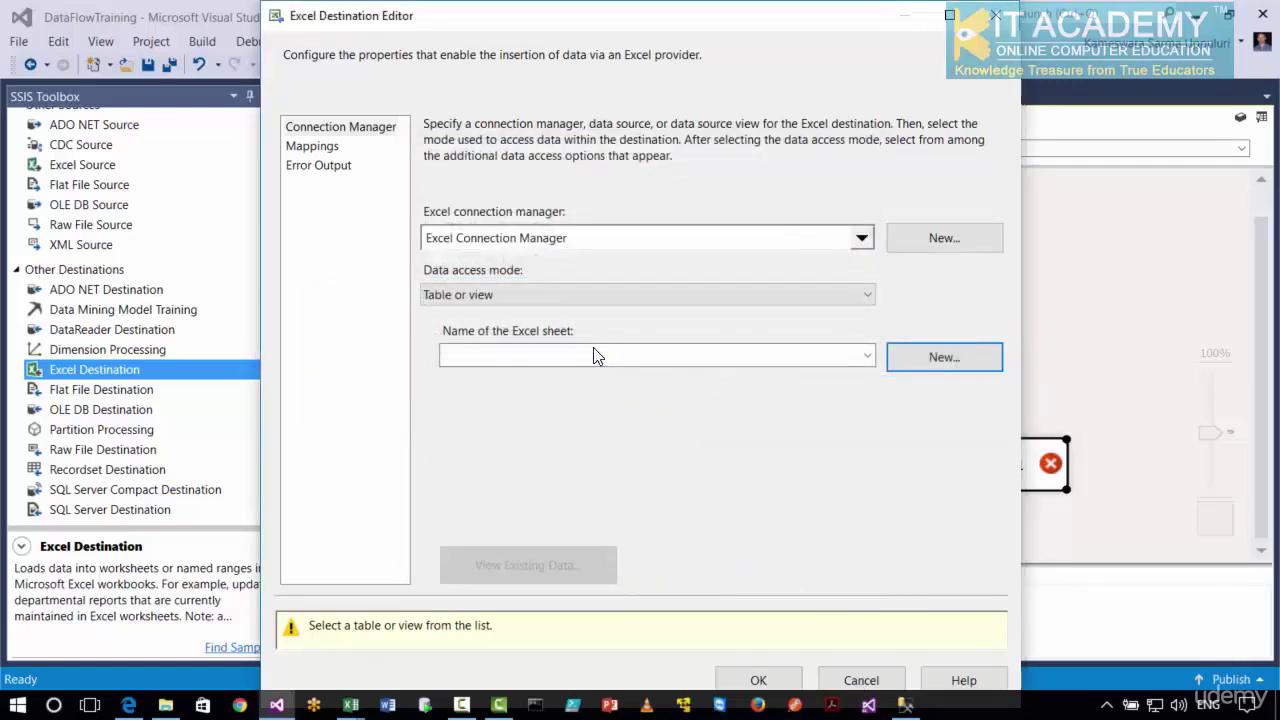
click(593, 347)
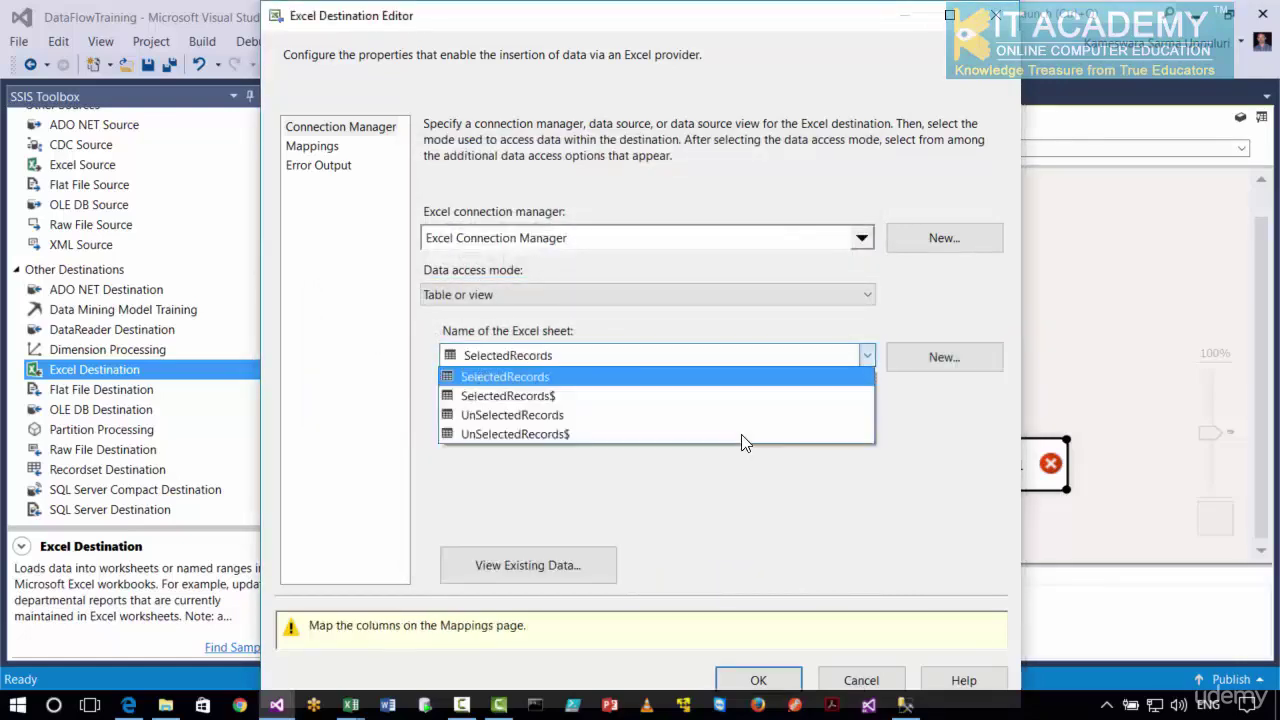
click(535, 414)
click(340, 150)
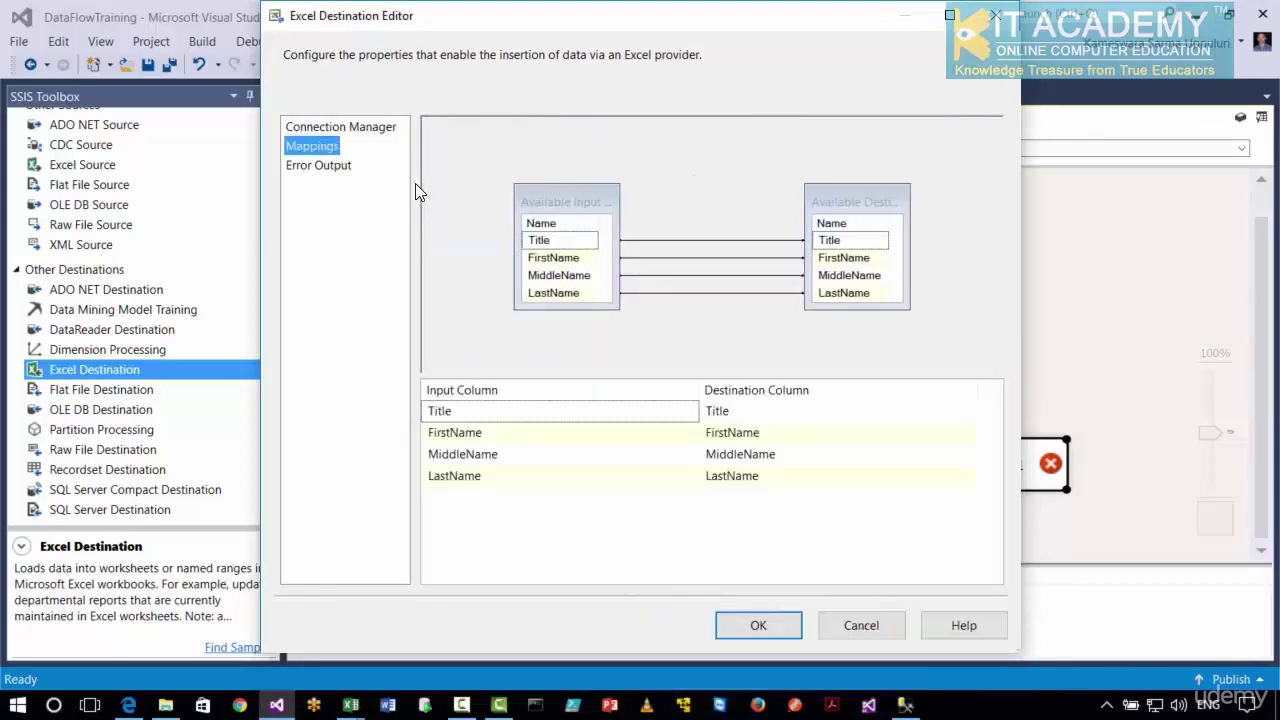
click(745, 625)
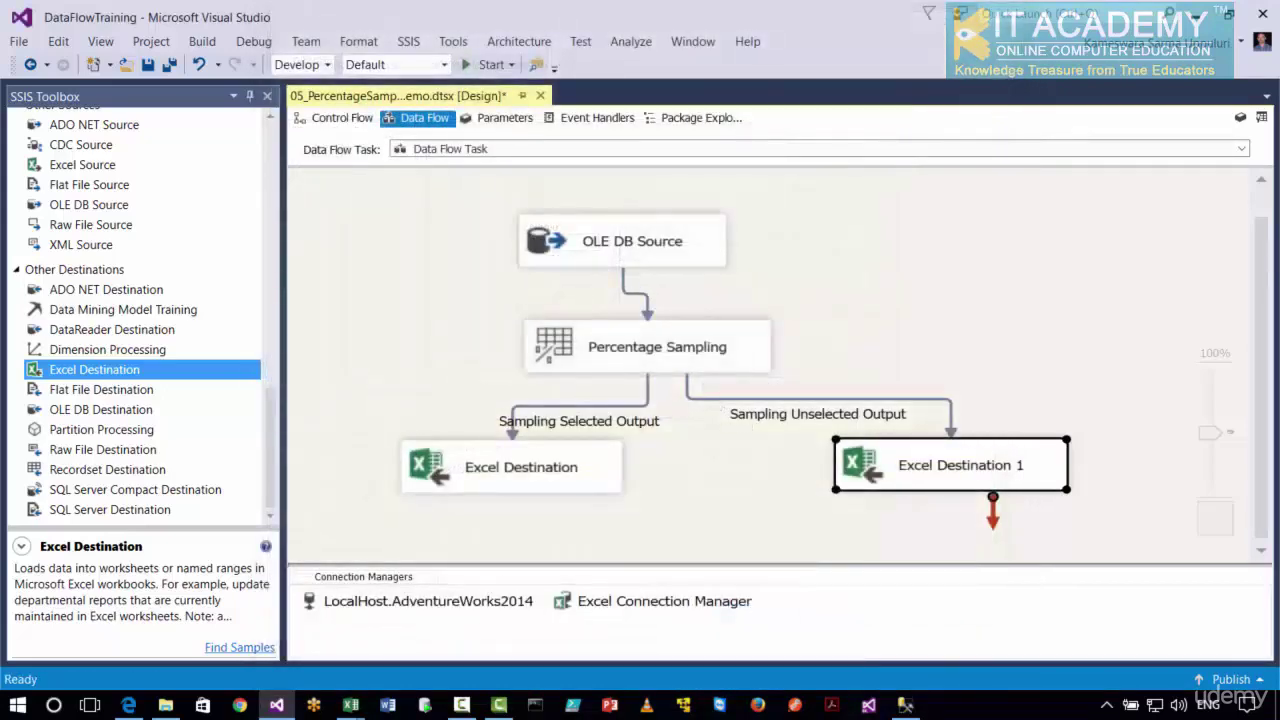
click(147, 64)
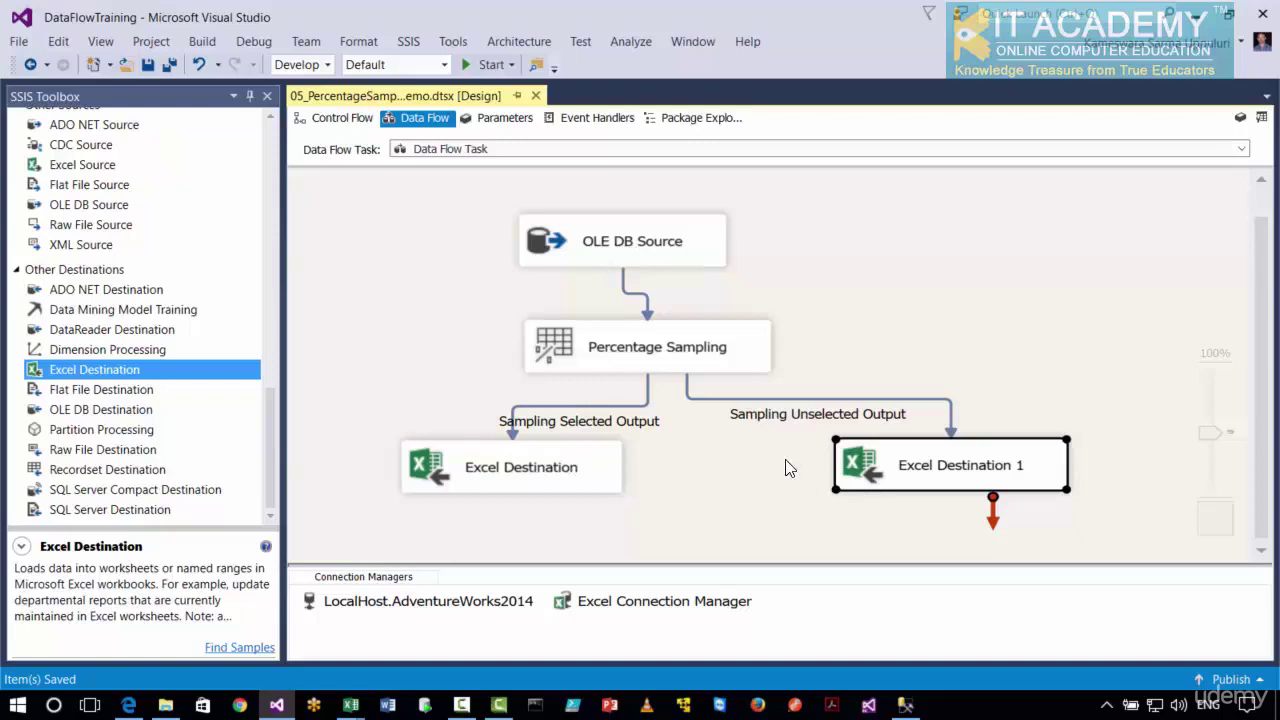
- Review the Percentage Sampling transformation, keep its percentage of rows at 20, and run the package
double_click(718, 345)
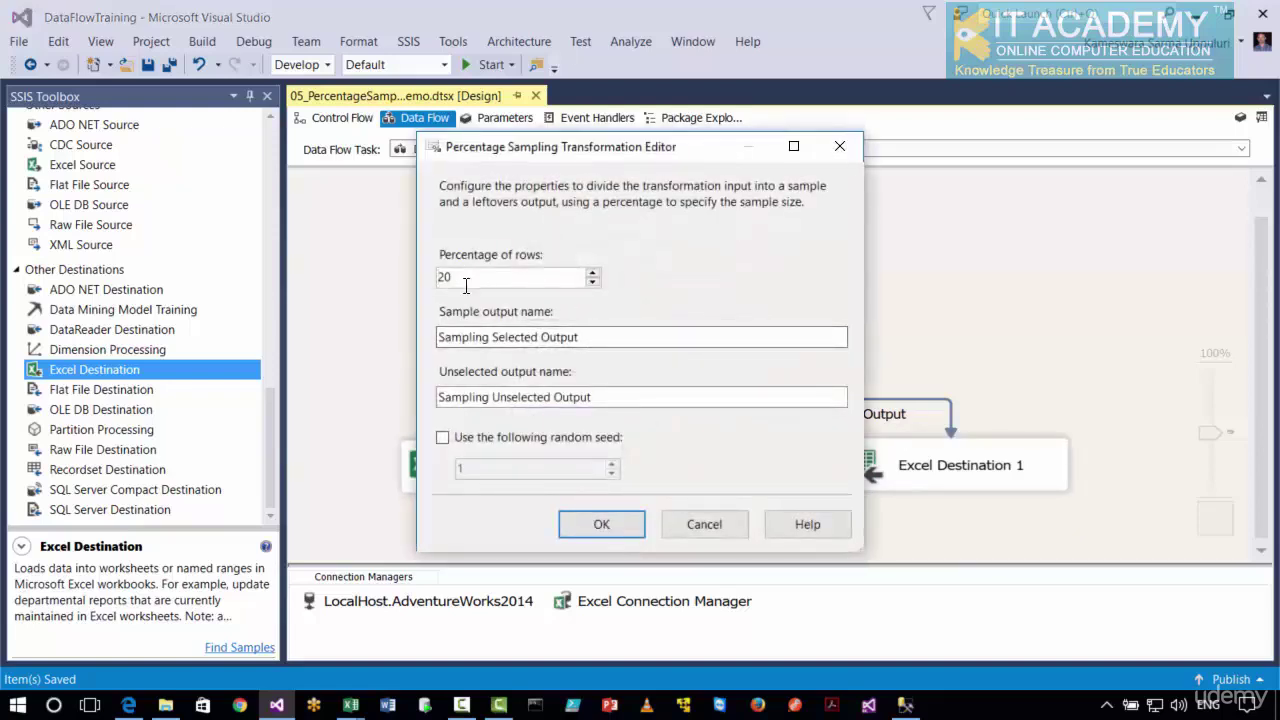
click(601, 524)
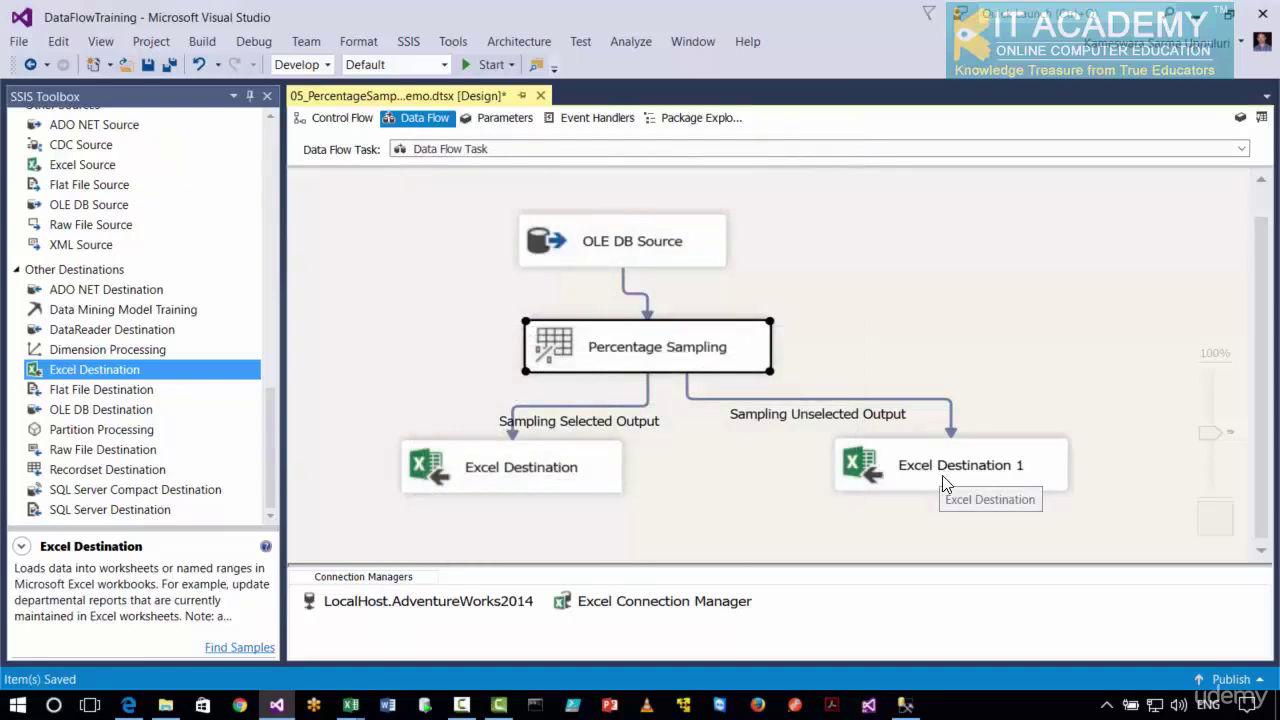
click(485, 64)
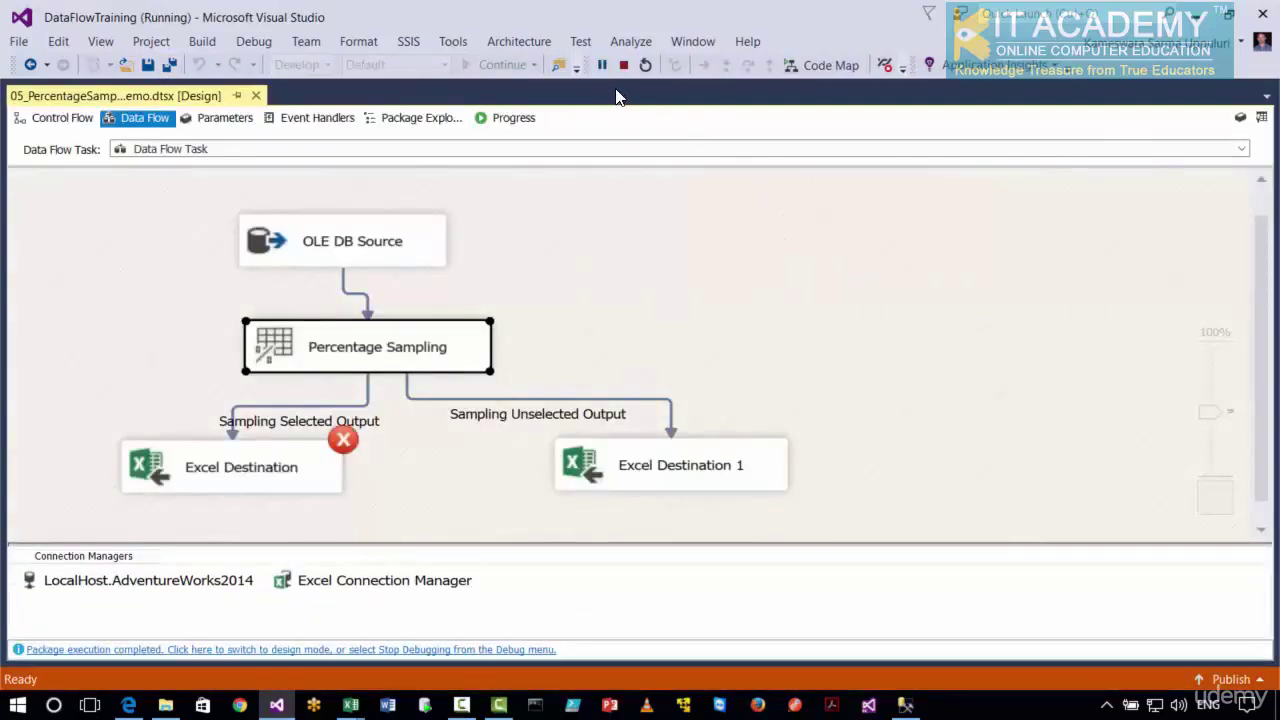
- Examine the validation errors in the package's execution progress log and return to design mode
click(520, 120)
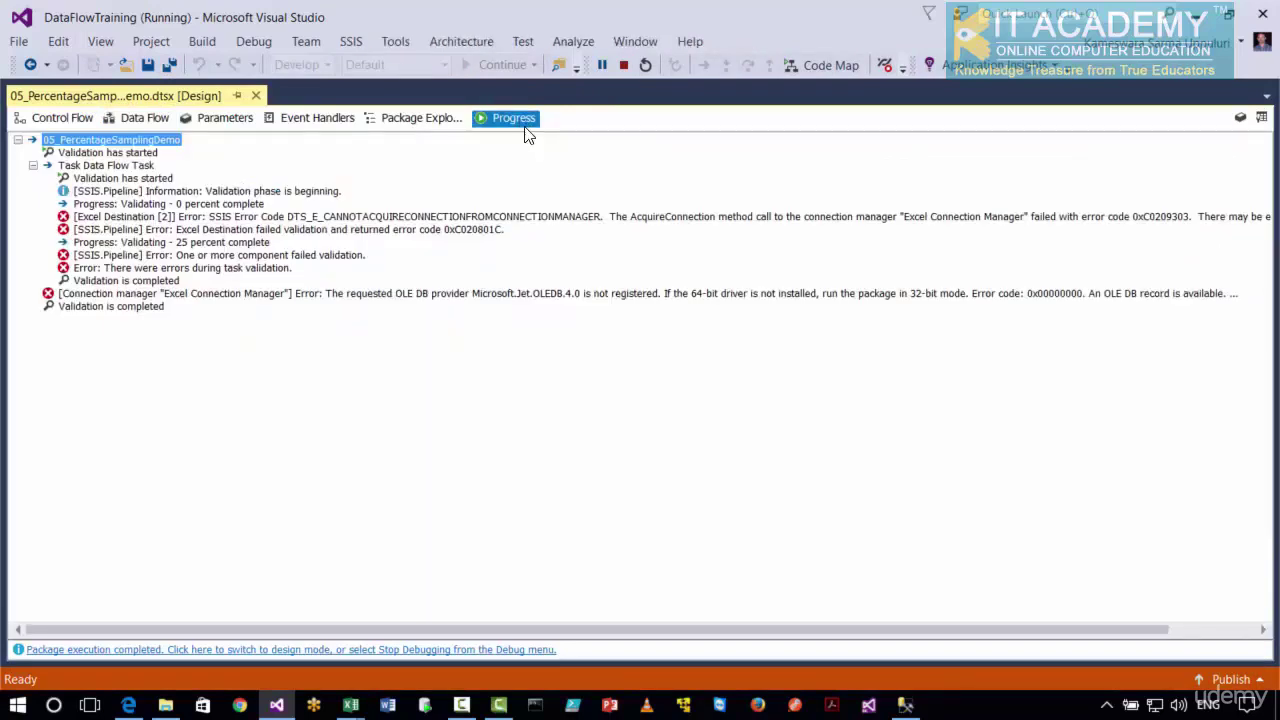
drag(889, 630, 1116, 634)
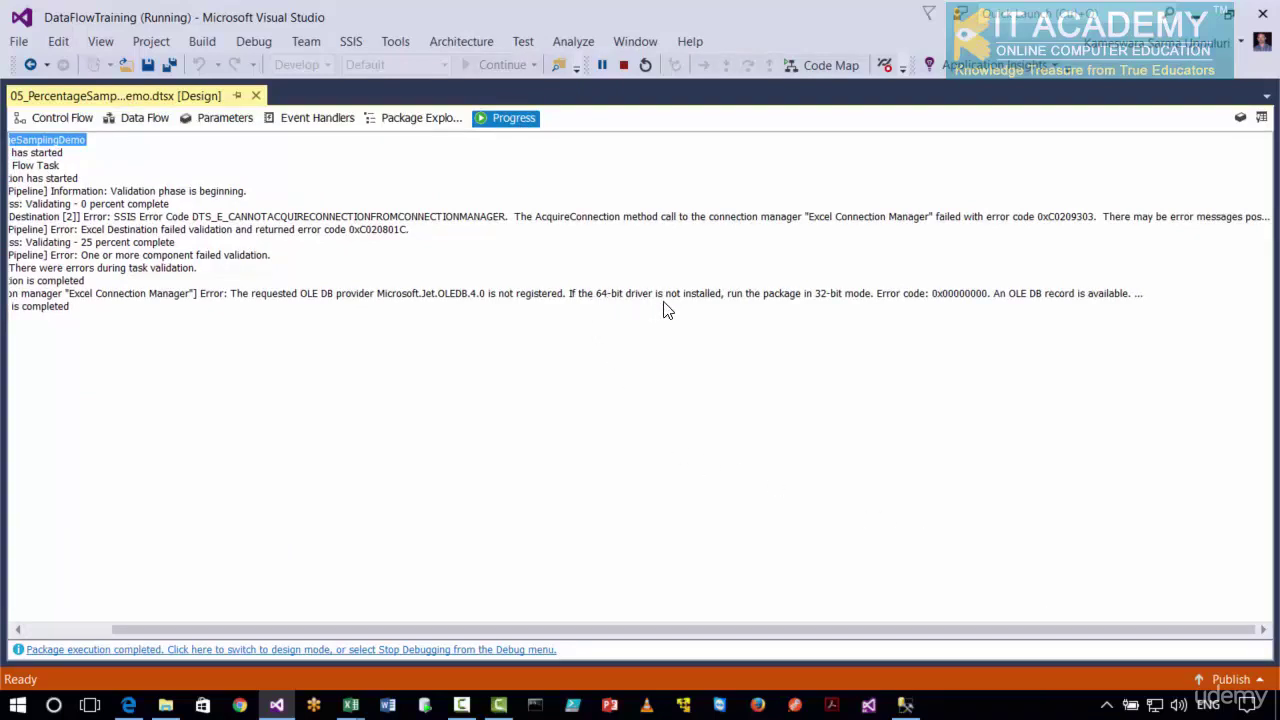
drag(757, 632, 665, 633)
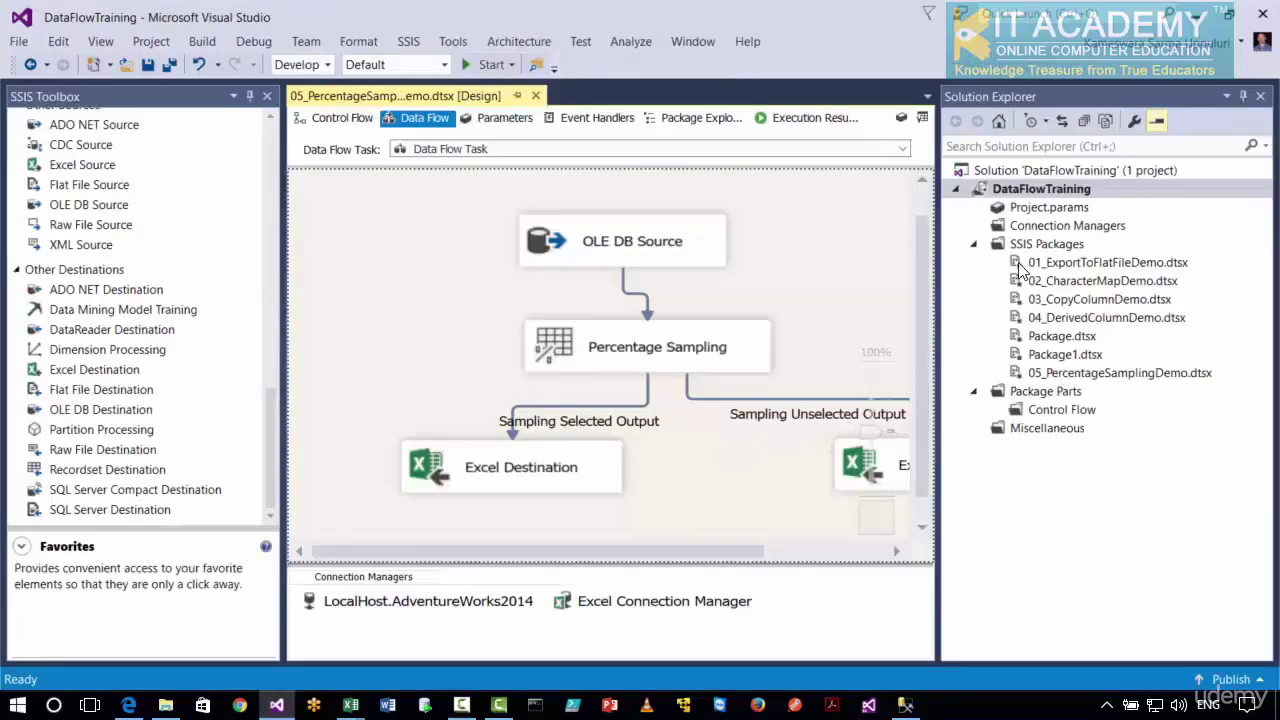
- Set Run64BitRuntime to False in the DataFlowTraining project's debugging properties and apply the change
right_click(1034, 190)
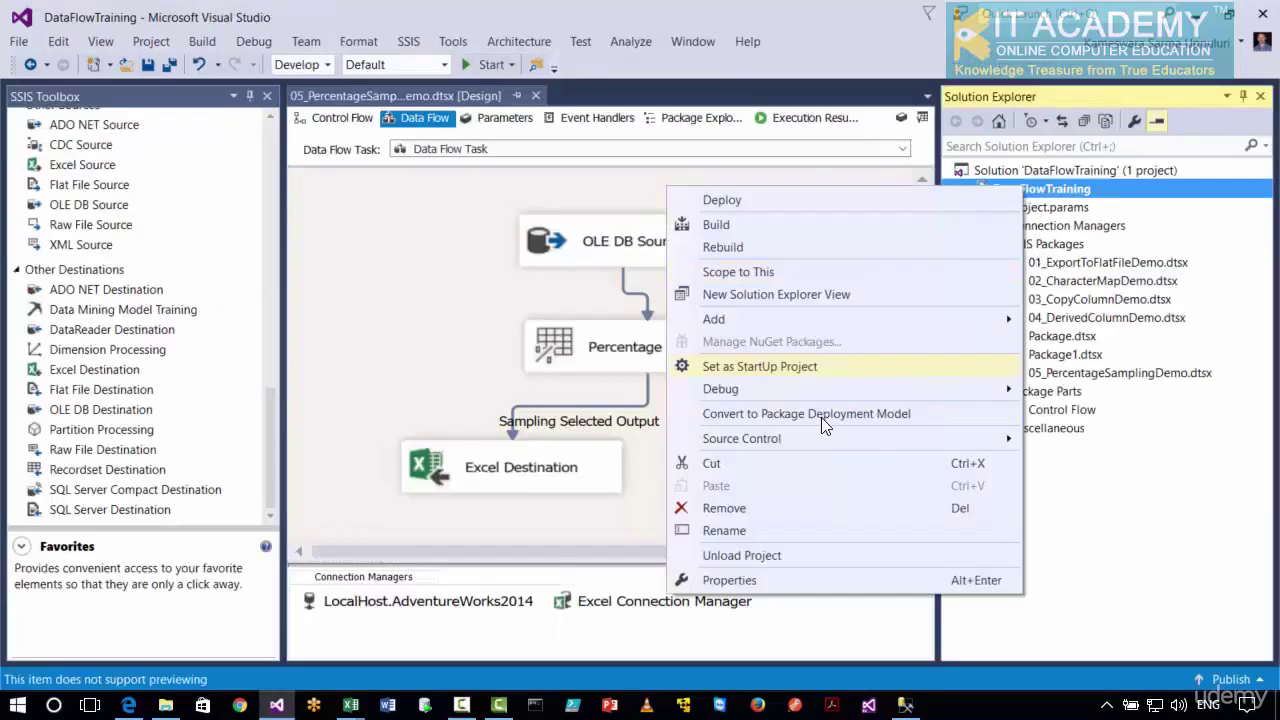
click(735, 580)
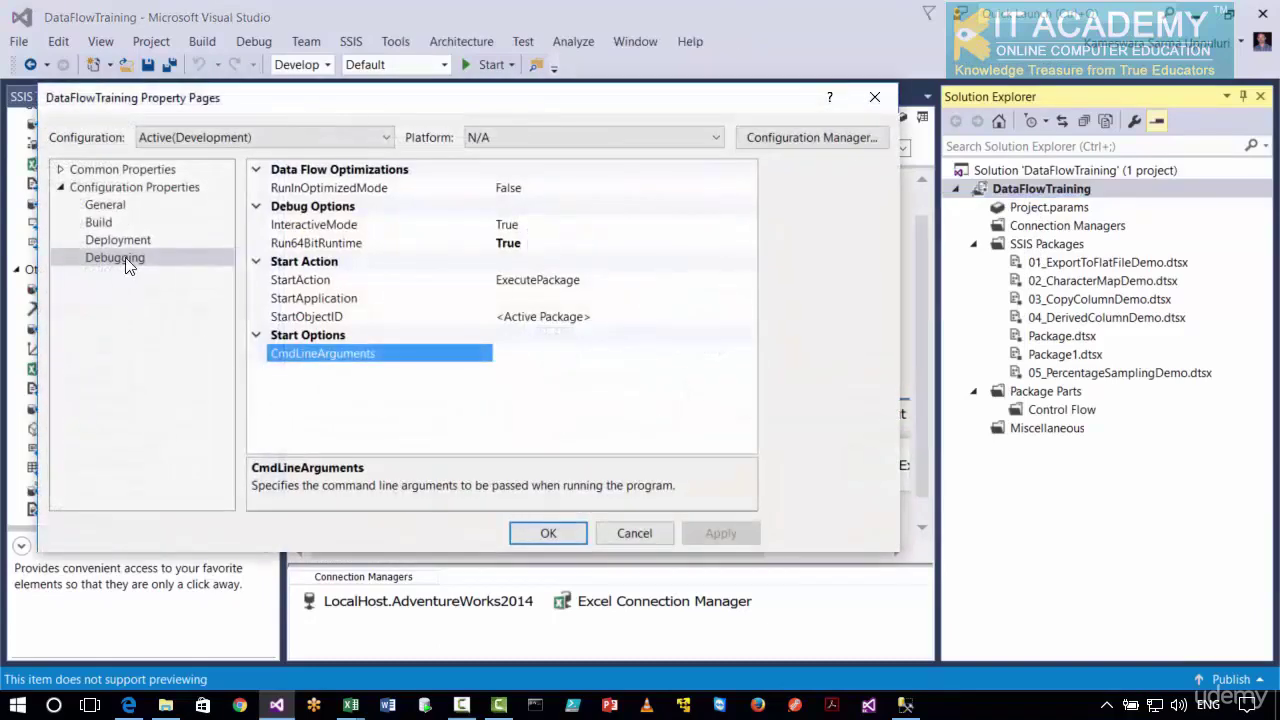
click(620, 247)
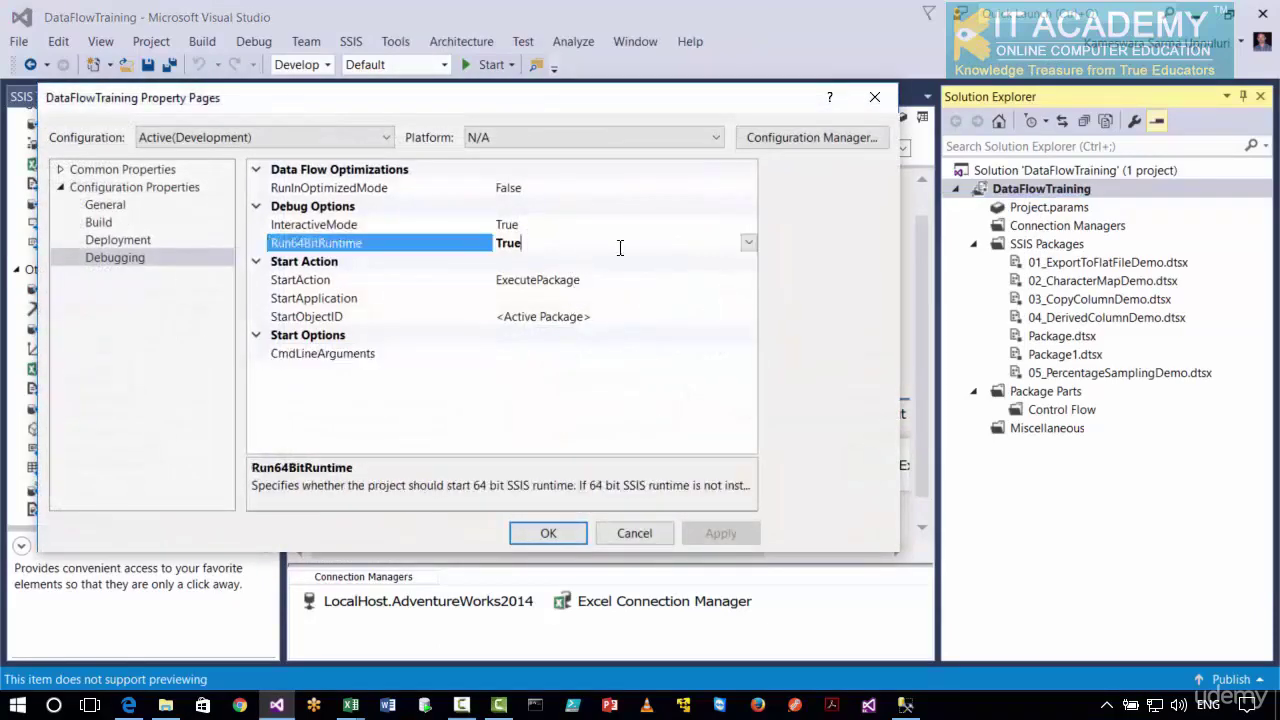
click(748, 244)
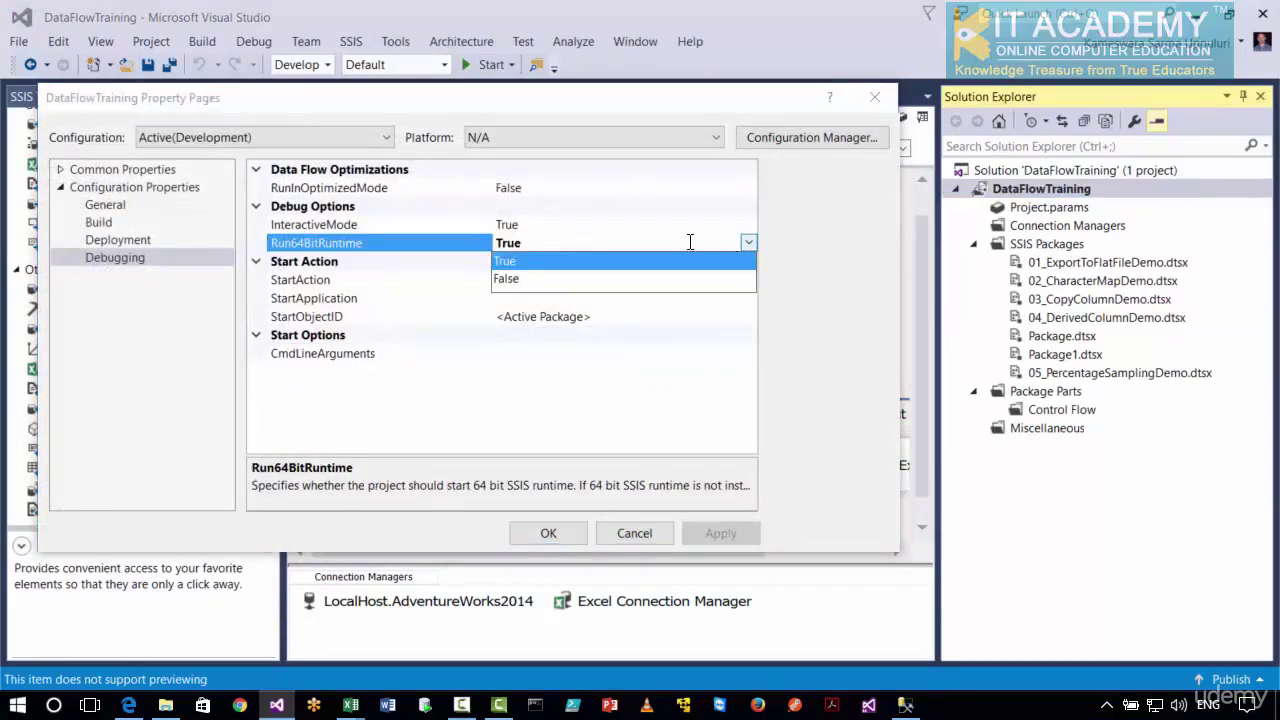
click(518, 280)
click(722, 533)
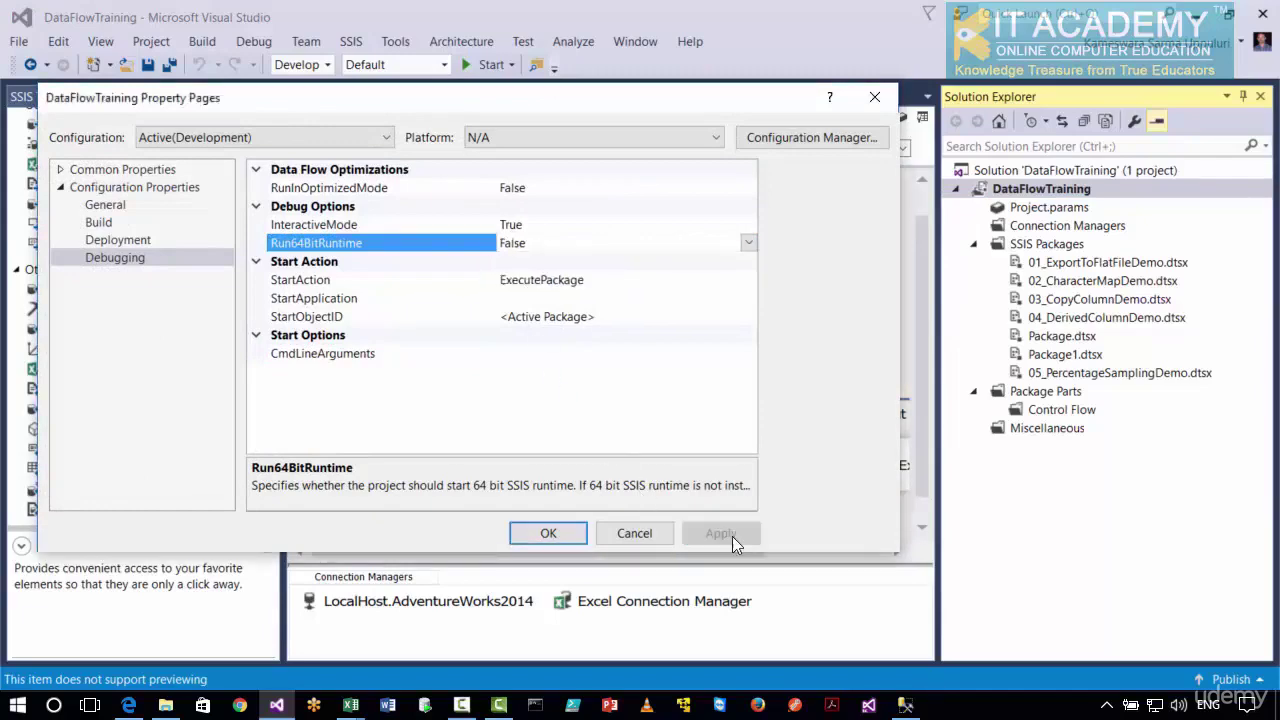
click(548, 533)
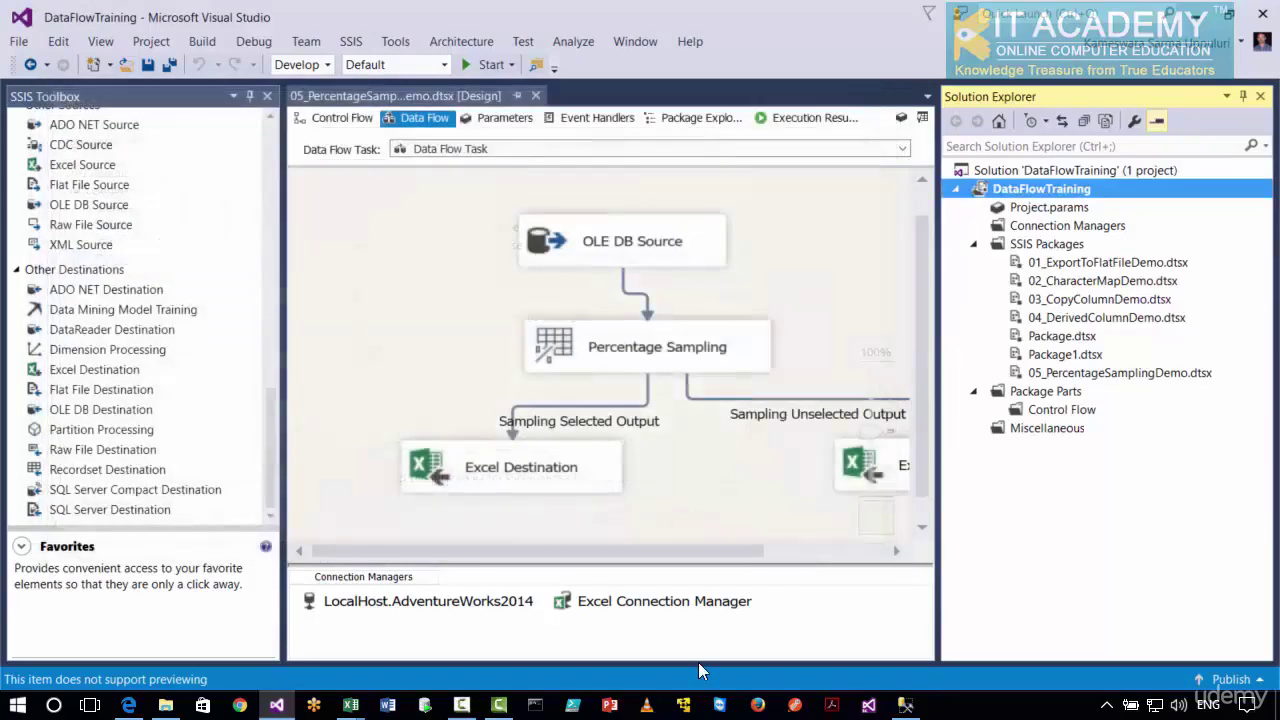
- Save all project files, run the package again and stop debugging
click(169, 64)
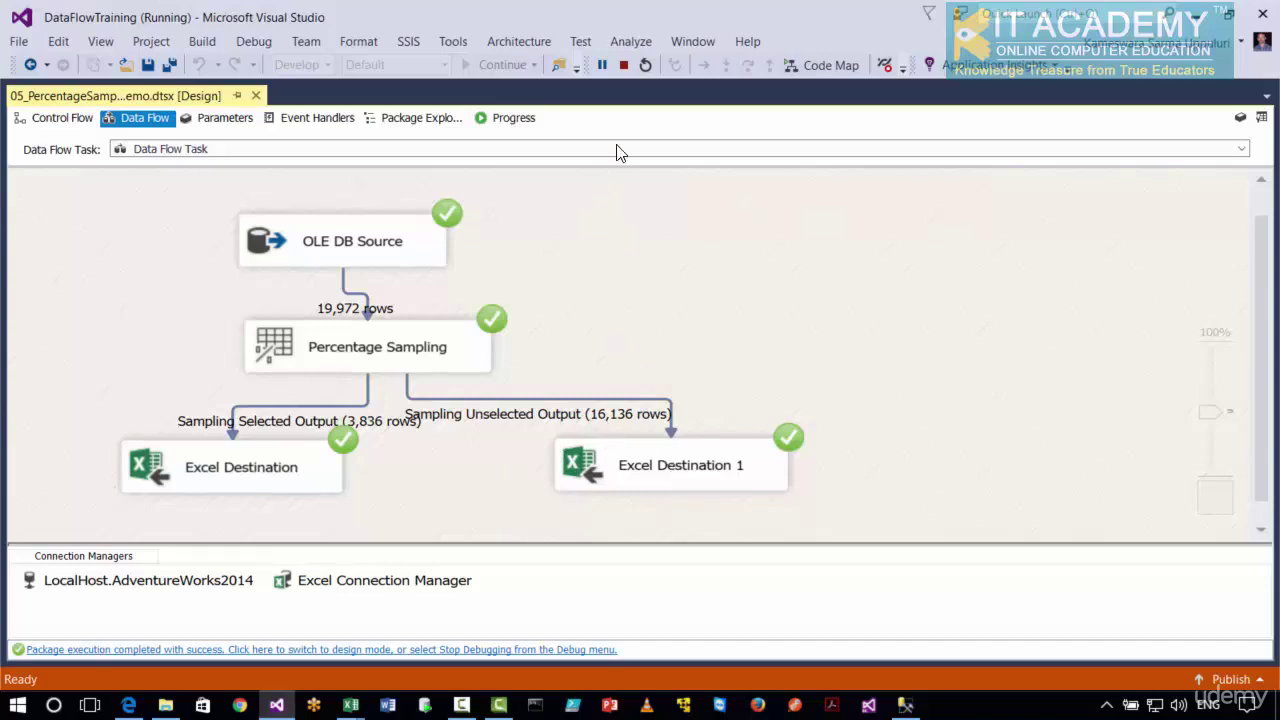
click(623, 66)
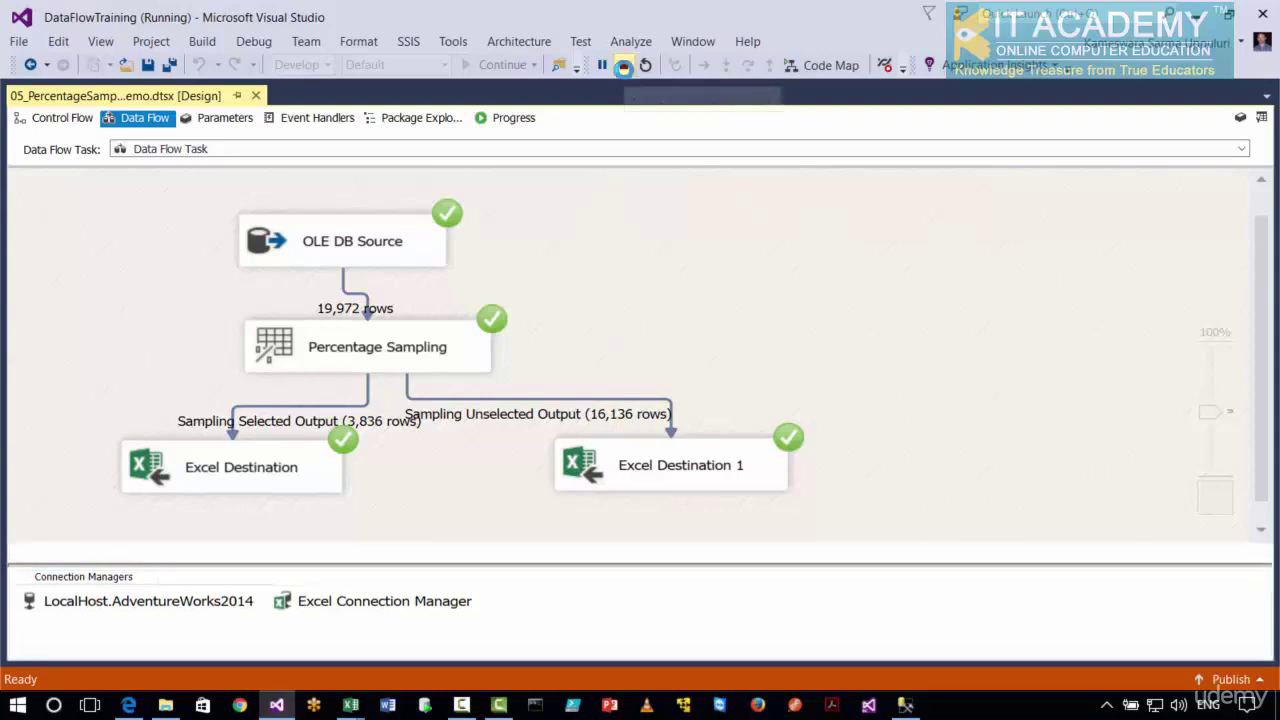
- Open the PSSOP workbook from the Outputs folder, compare its SelectedRecords and UnSelectedRecords sheets, and return to Visual Studio
click(166, 705)
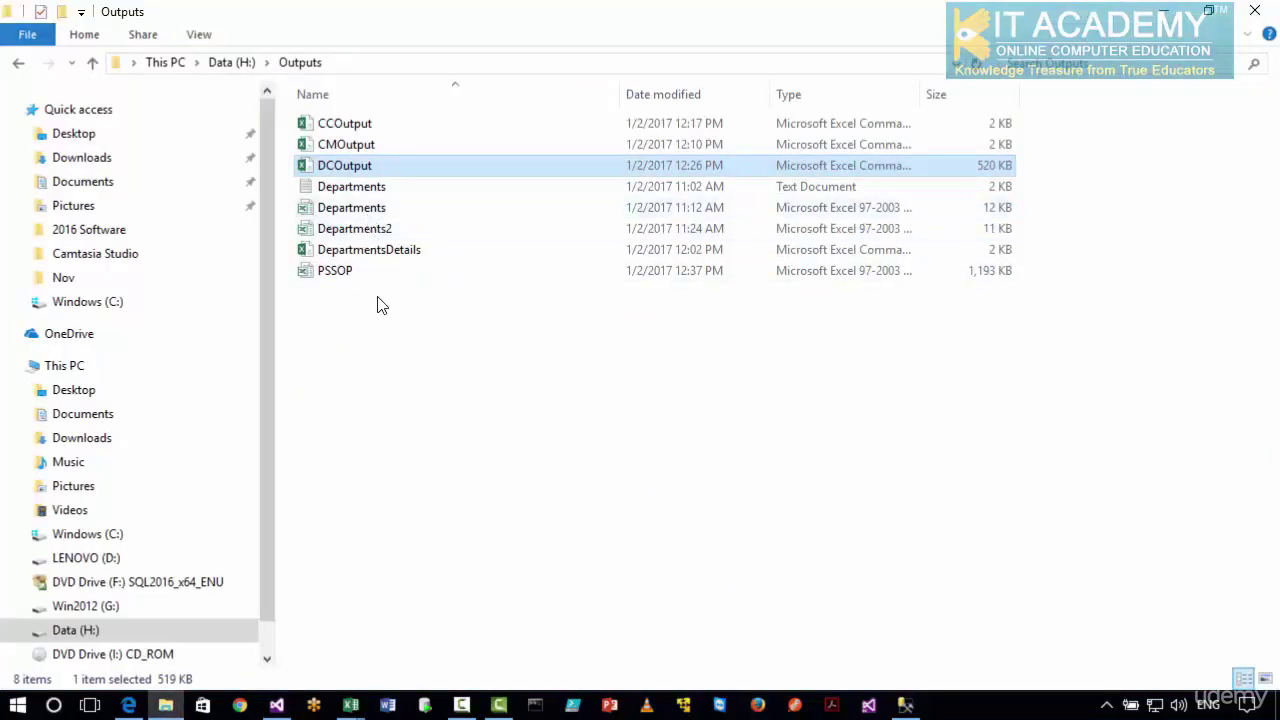
double_click(351, 277)
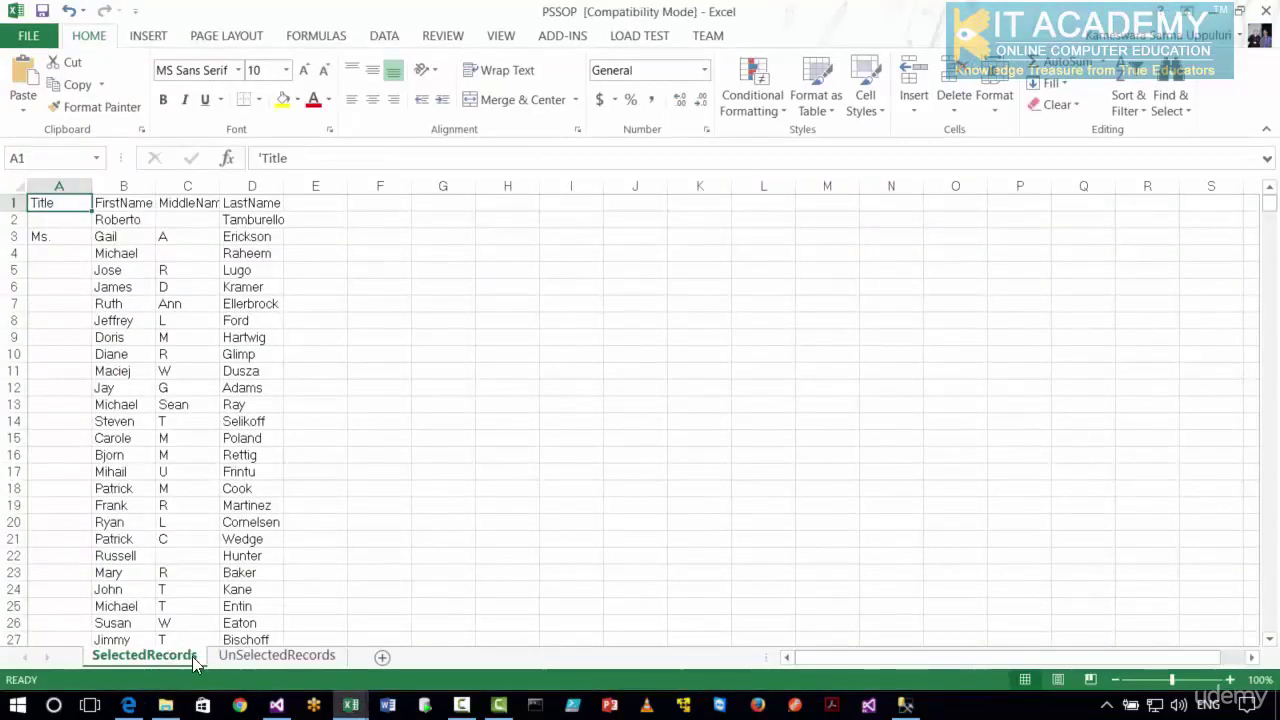
click(268, 656)
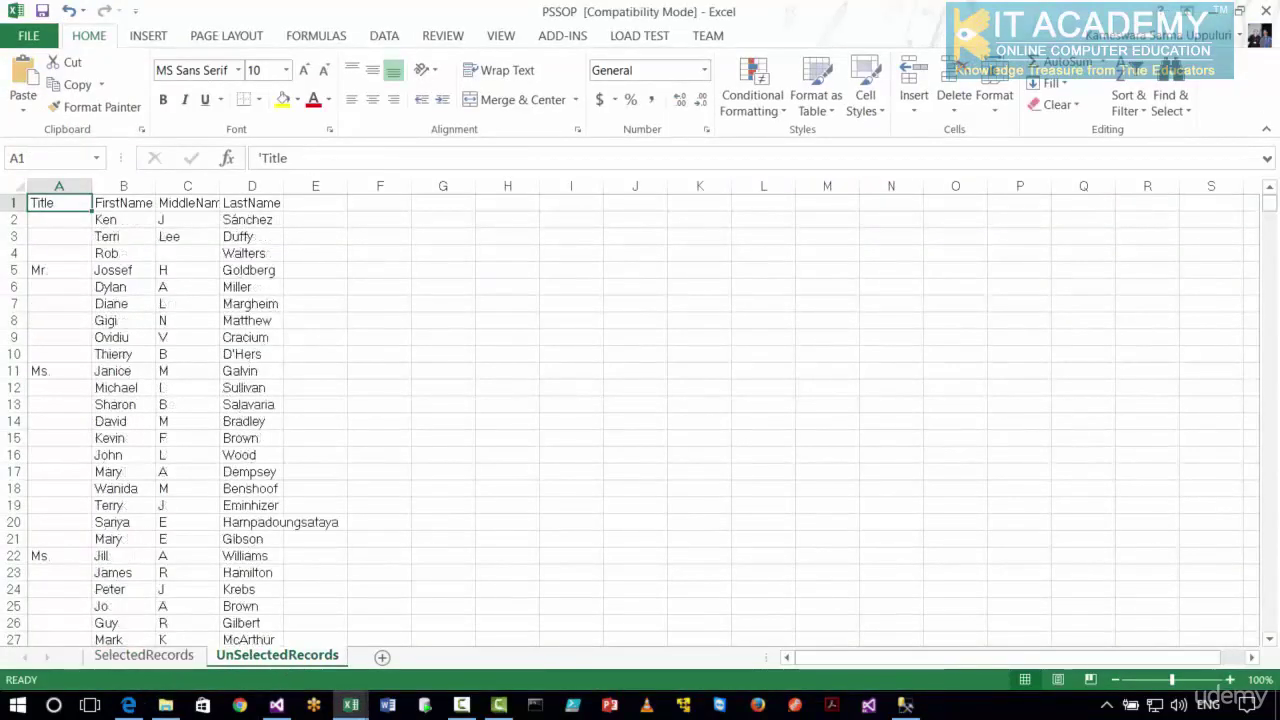
click(149, 658)
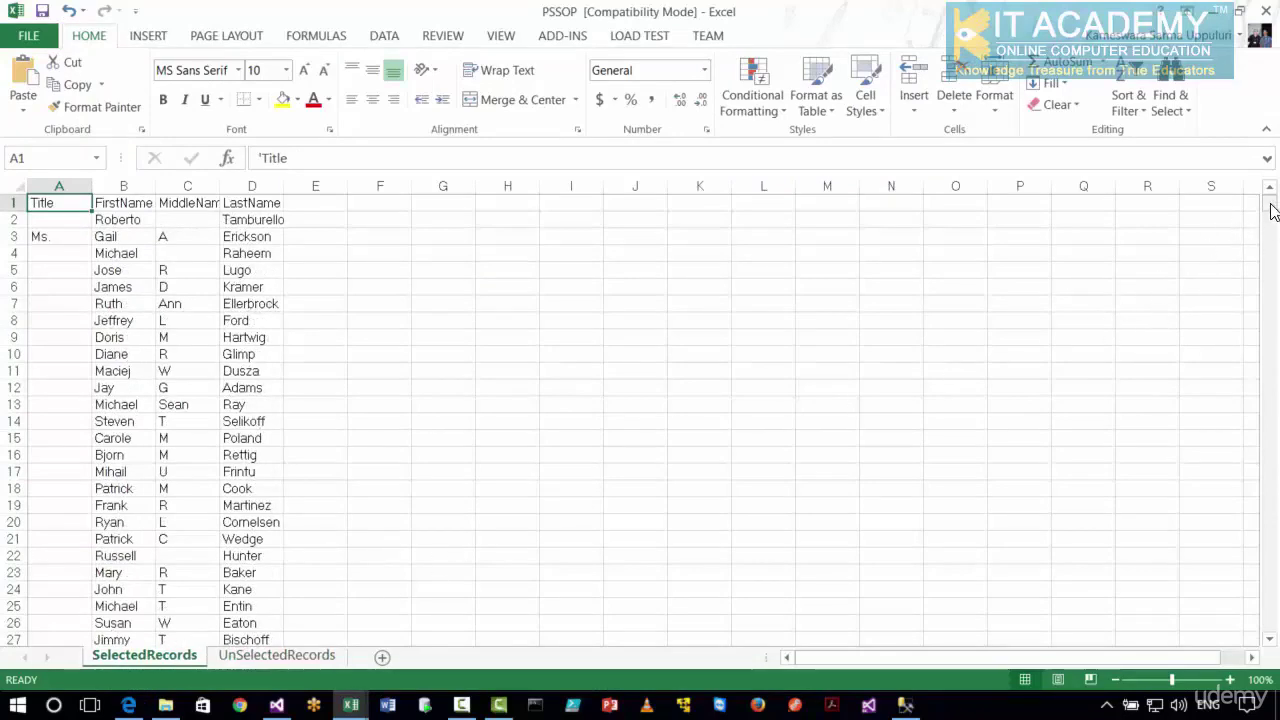
drag(1270, 206, 1205, 648)
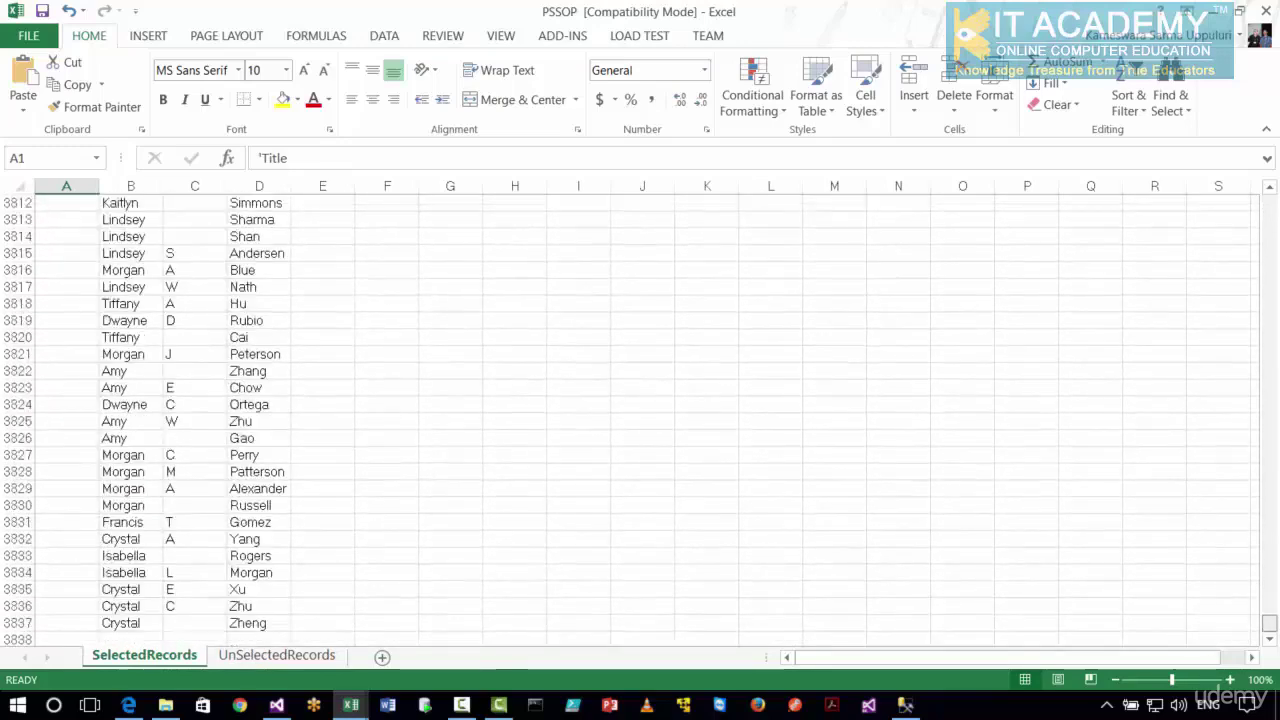
click(277, 656)
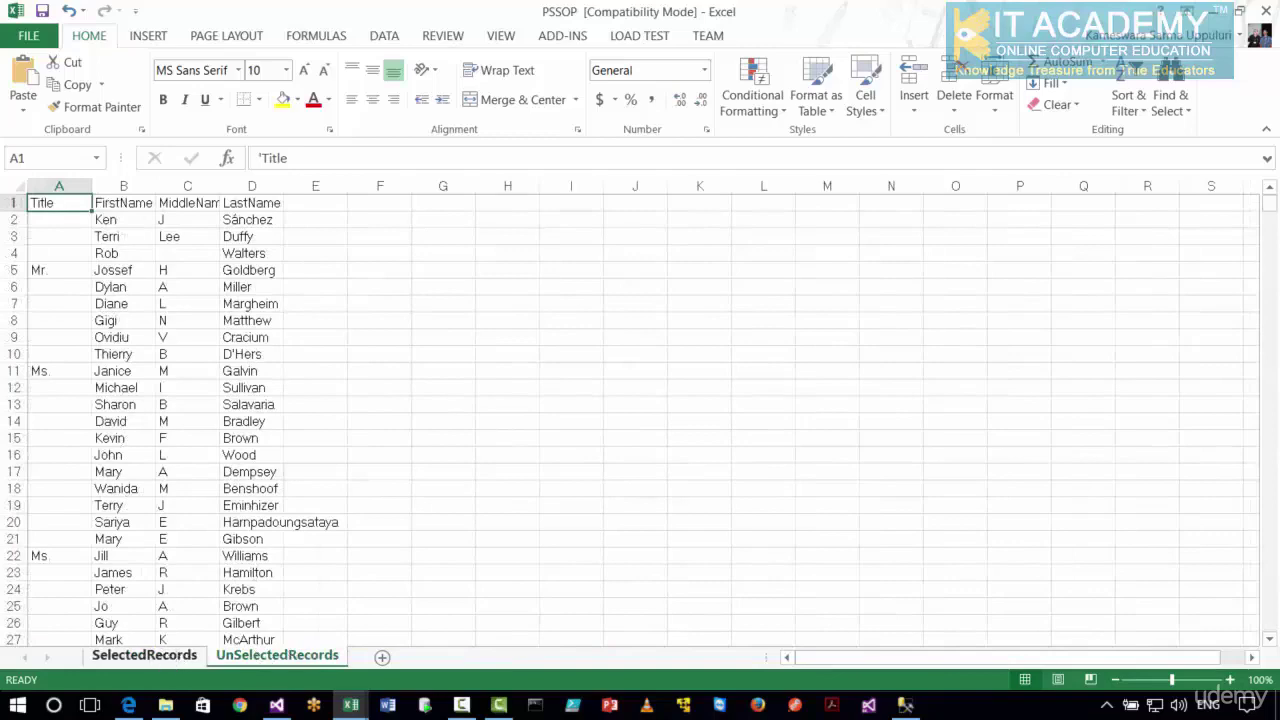
click(144, 656)
click(279, 707)
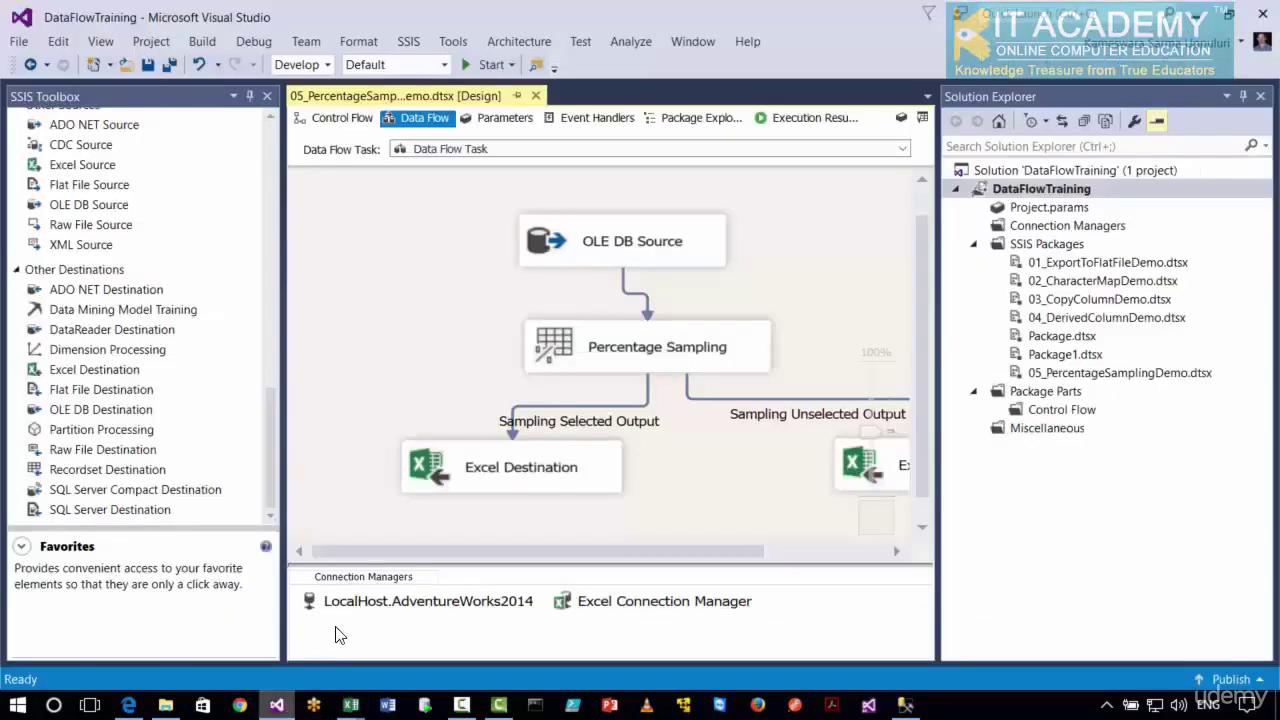